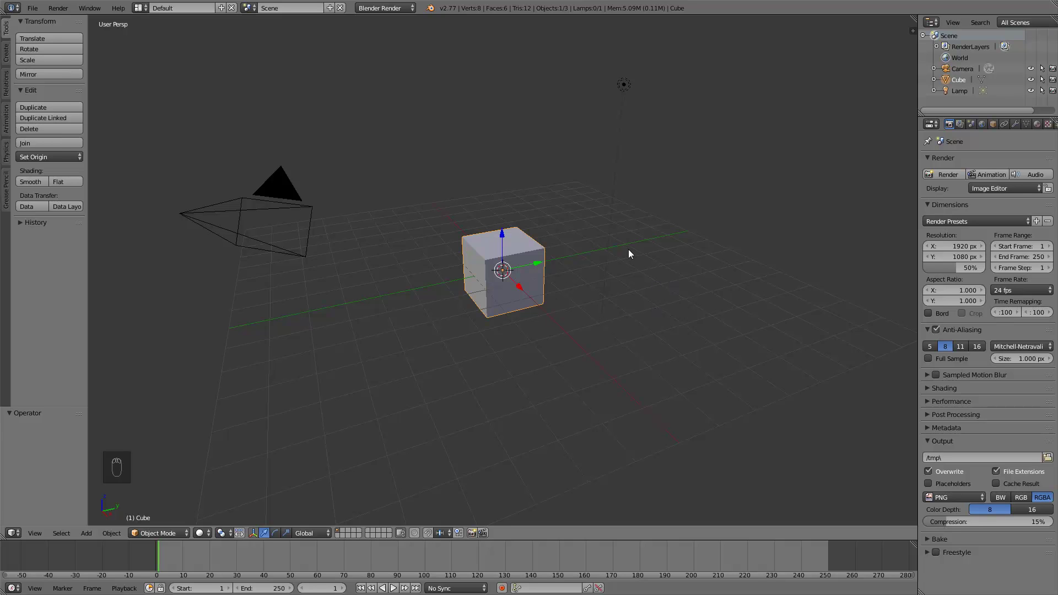
- Orbit around the default cube and delete it, leaving the camera and lamp
middle_drag(499, 275, 558, 268)
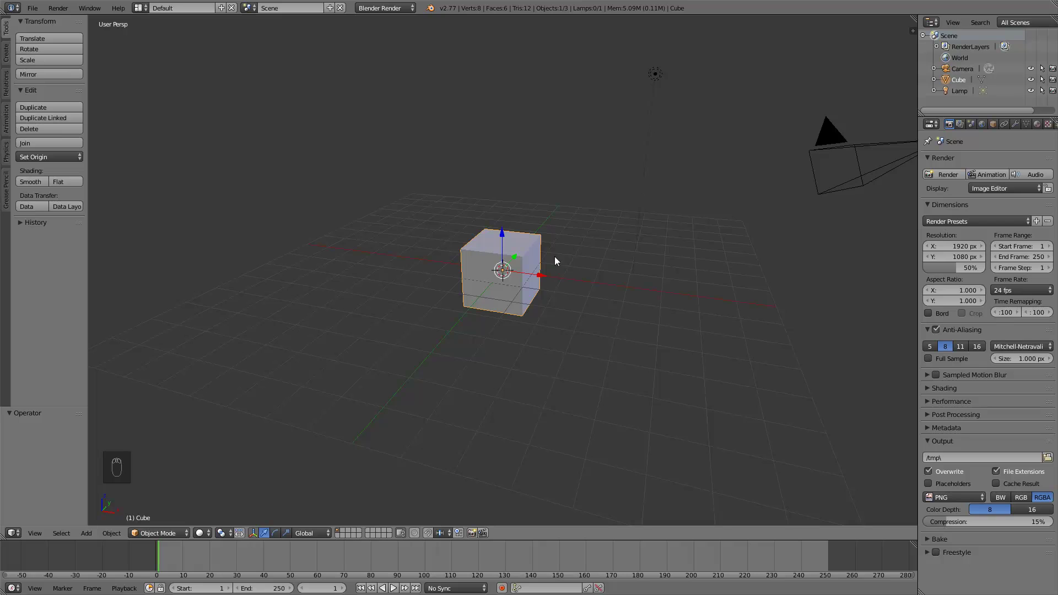
scroll(594, 273, up, 3)
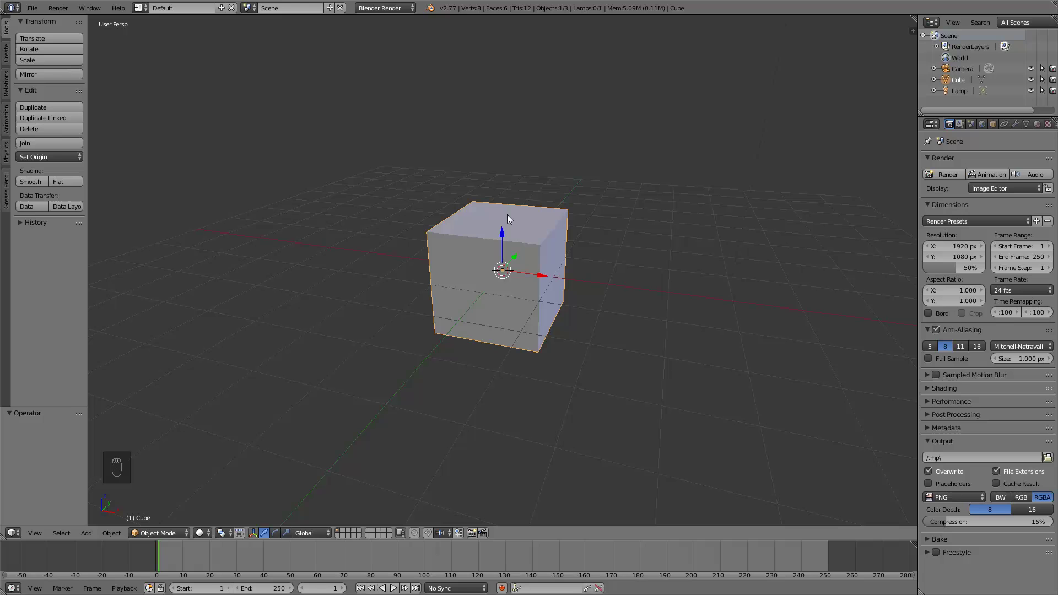
middle_drag(511, 220, 489, 244)
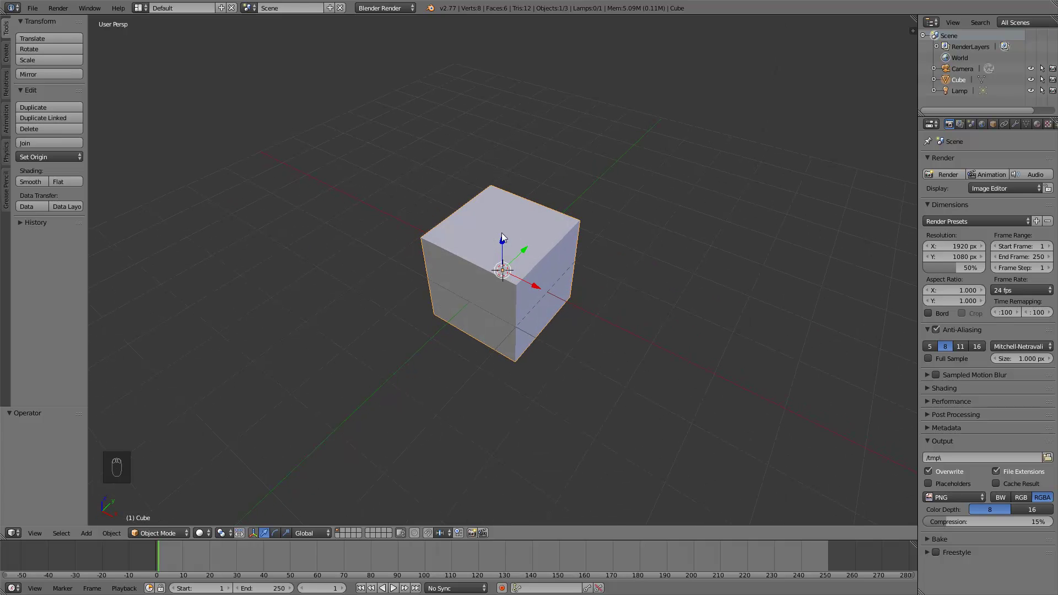
scroll(498, 232, down, 4)
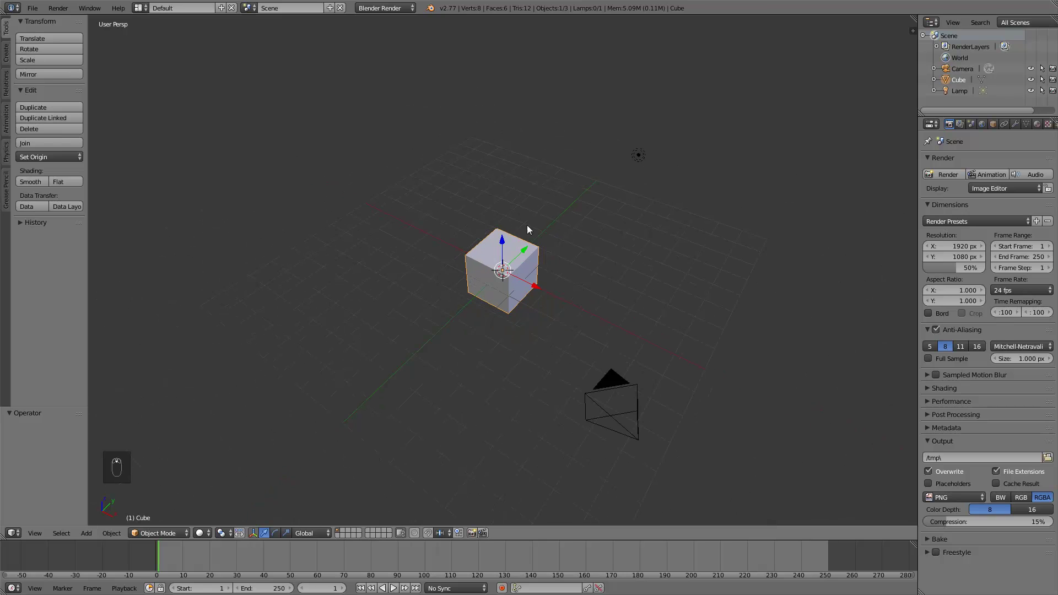
key(x)
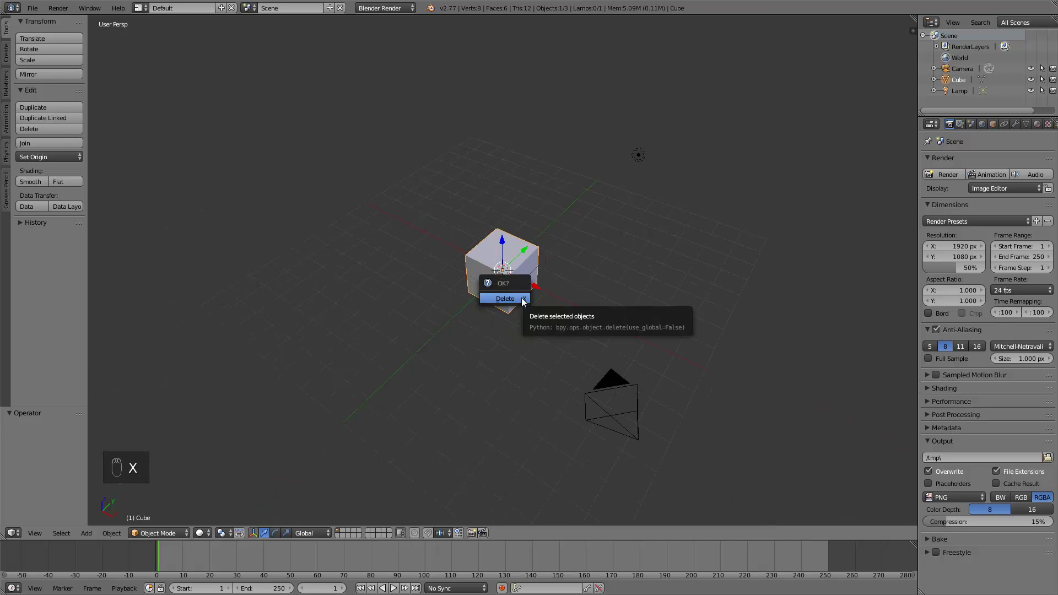
click(505, 299)
scroll(573, 261, up, 2)
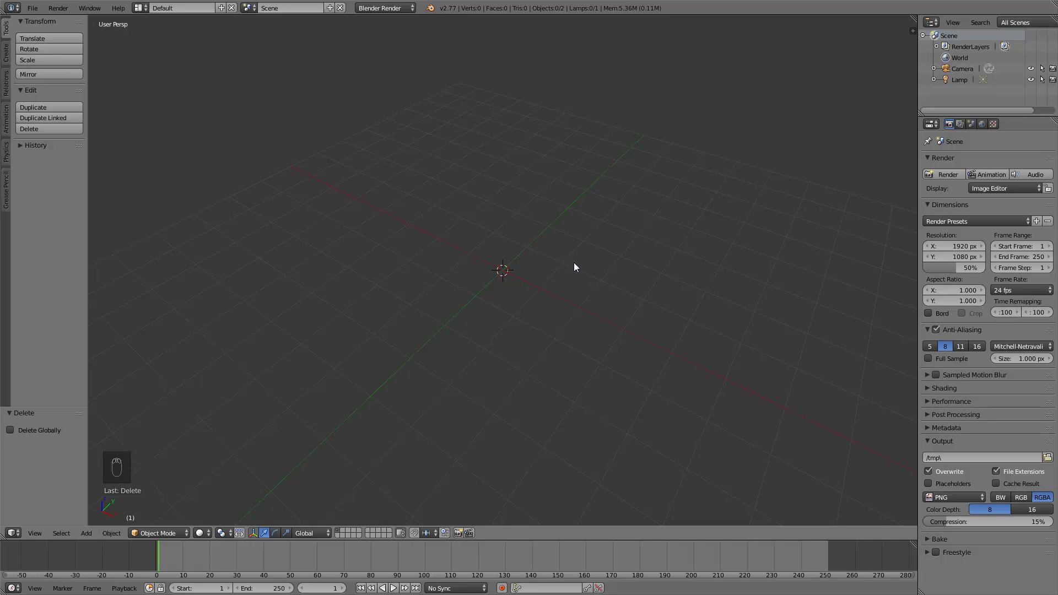
- Add a Text object at the origin and view it centred from top view
key(shift+a)
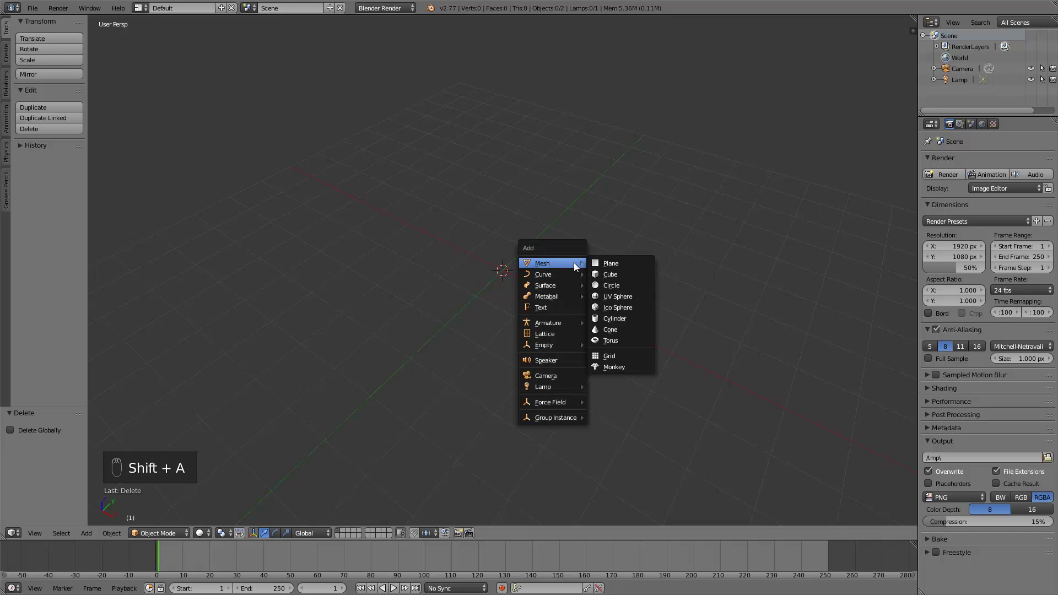
click(547, 307)
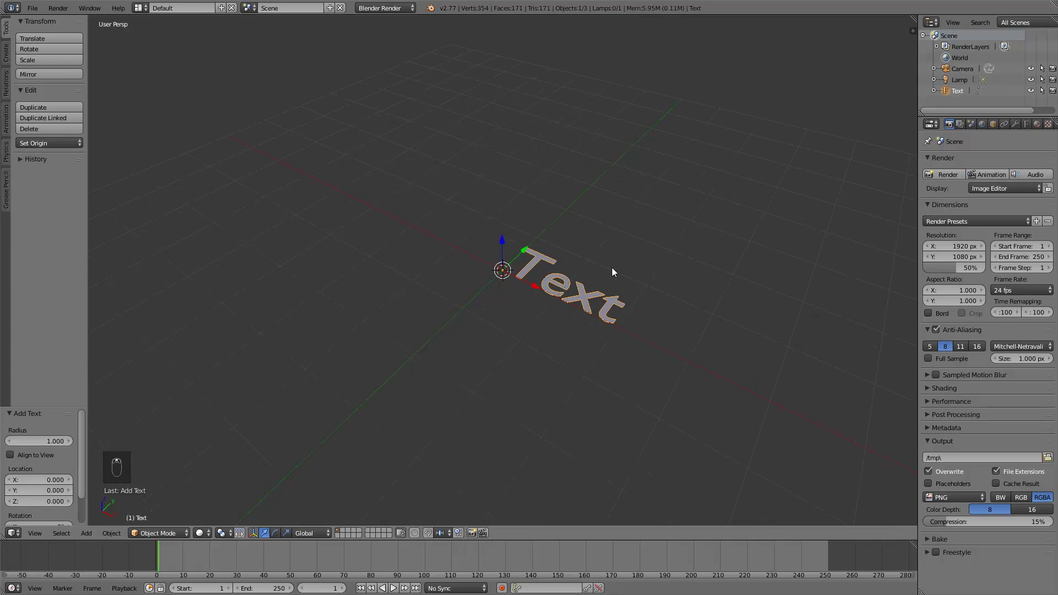
key(KP_7)
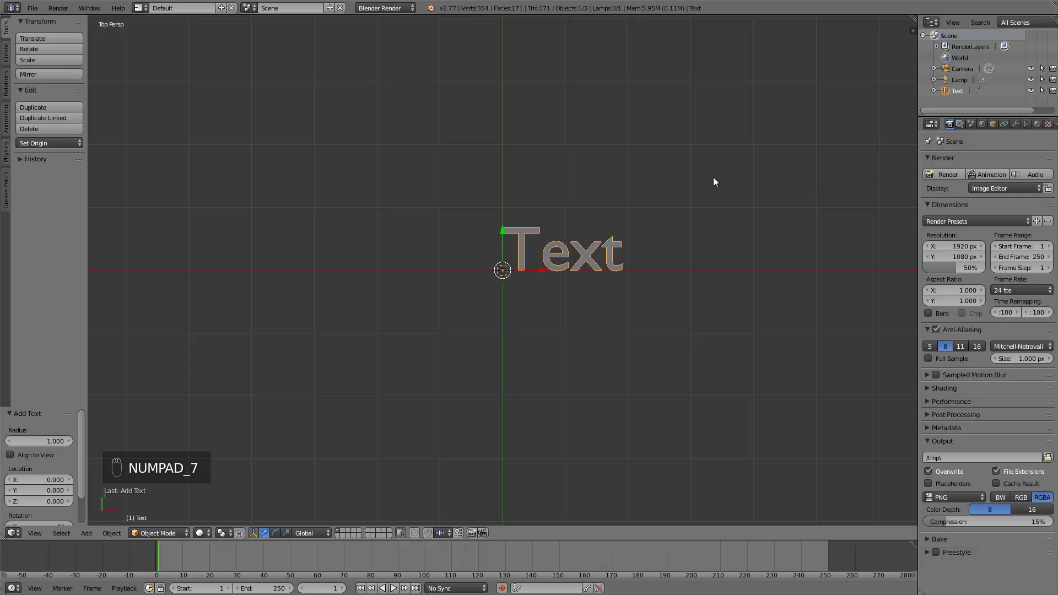
shift+middle_drag(861, 283, 808, 279)
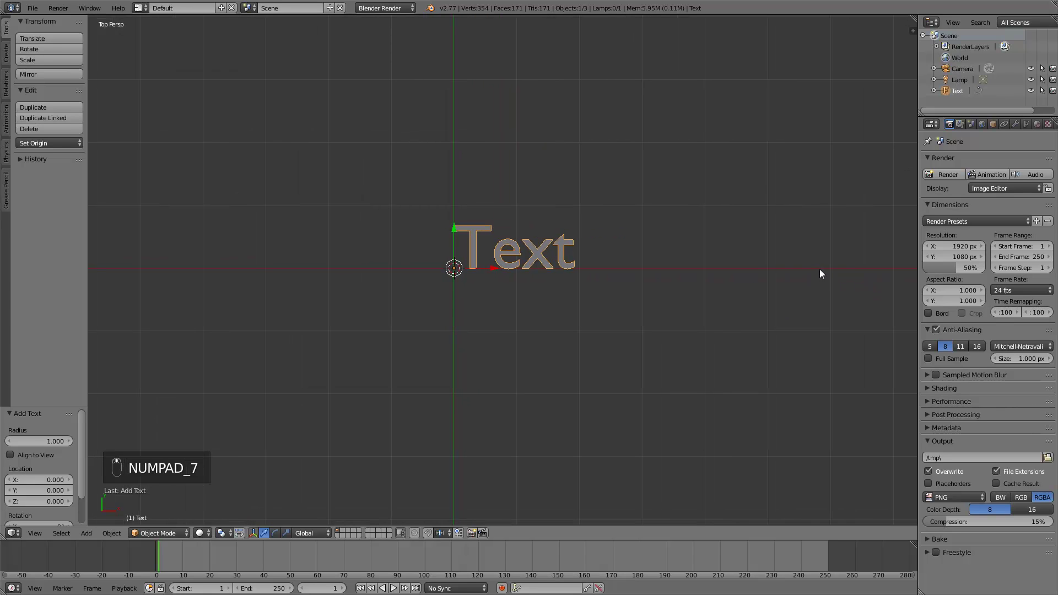
- Rename the text object's curve datablock to 'Test' in the Object Data properties
click(1026, 125)
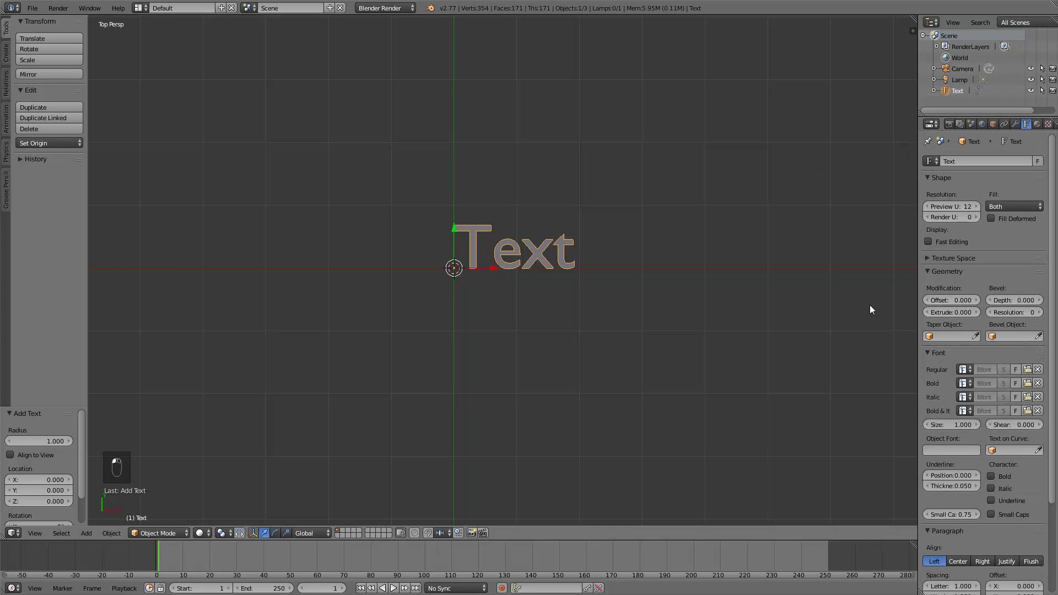
drag(918, 283, 863, 283)
scroll(587, 215, up, 3)
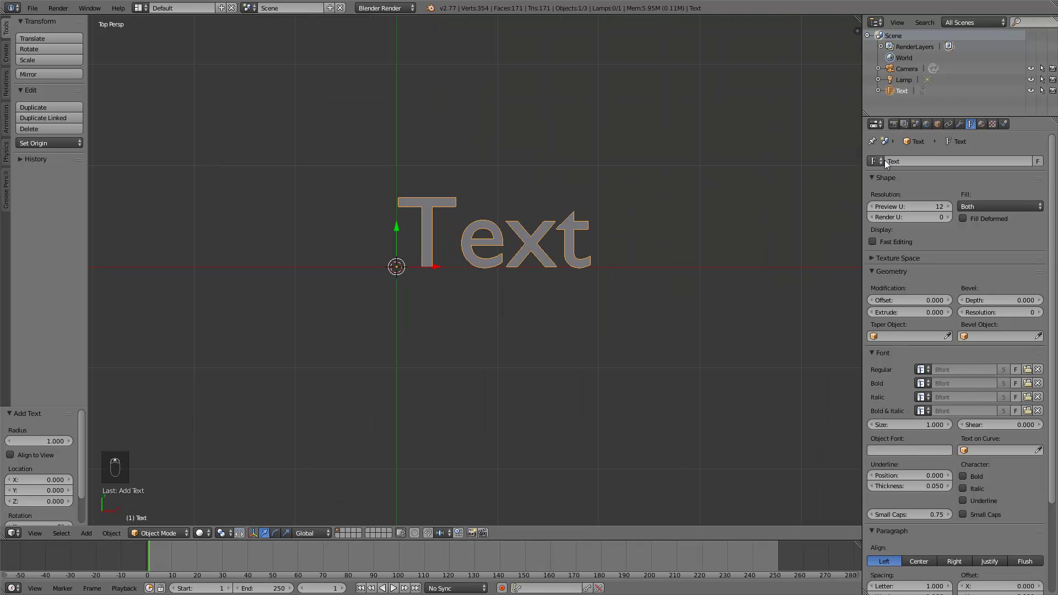
click(910, 159)
key(BackSpace)
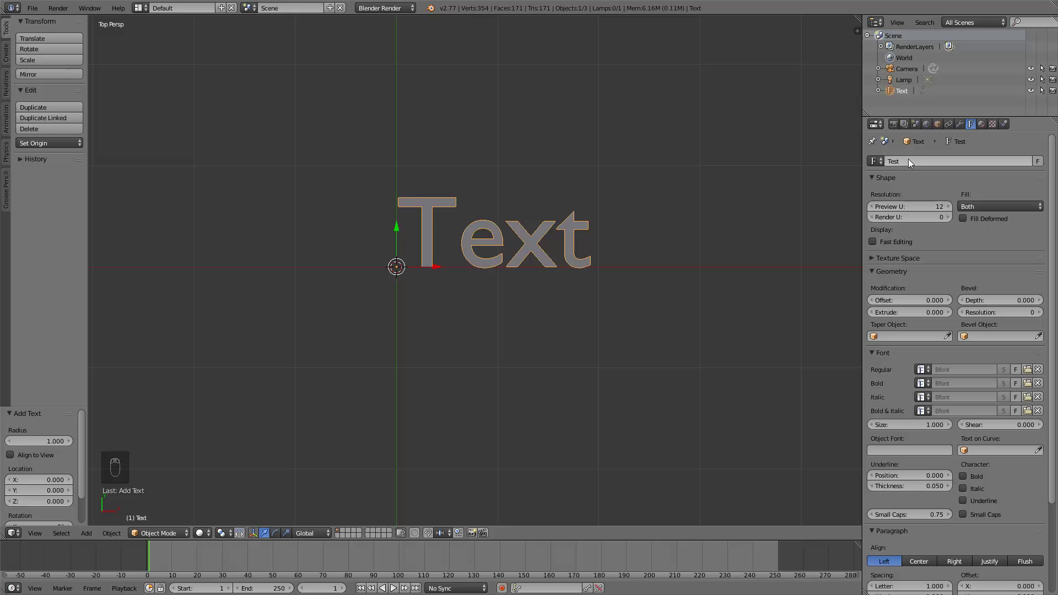
key(Return)
- Set the text's Preview U resolution to 11 and view it in wireframe
scroll(304, 211, up, 4)
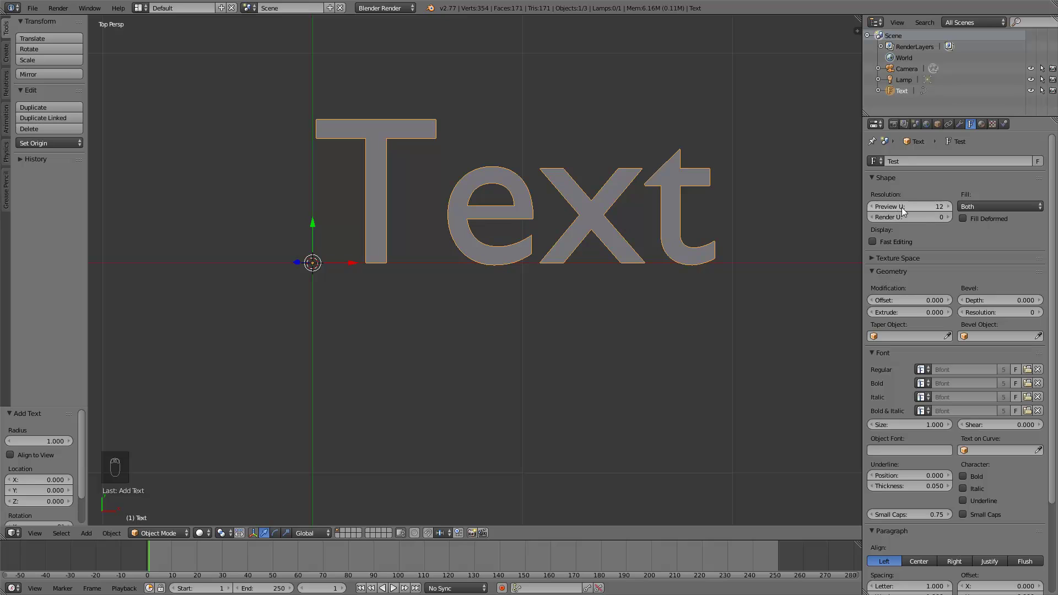
drag(910, 207, 950, 208)
key(z)
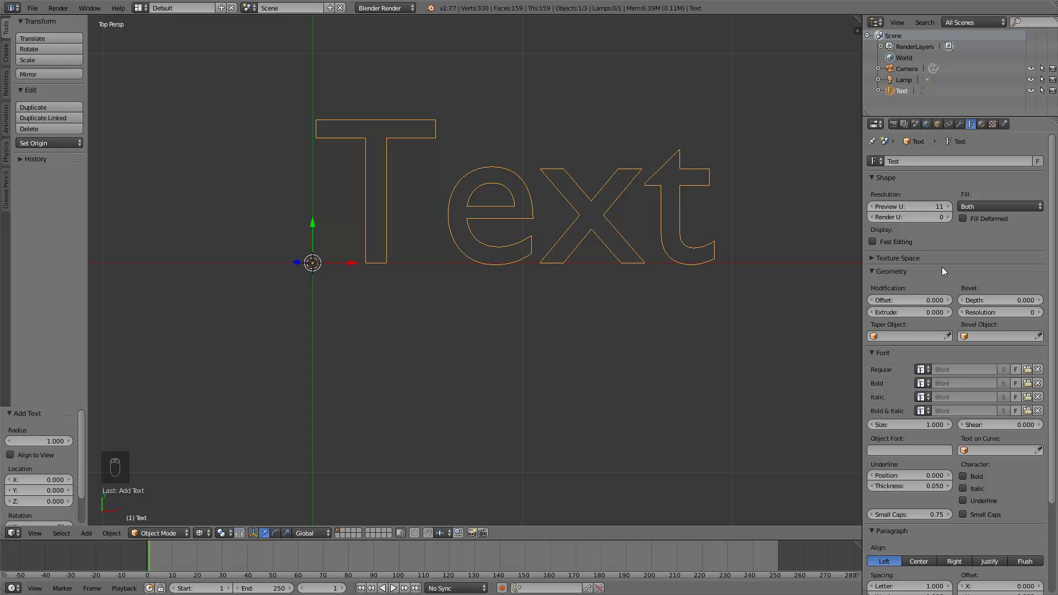
- Return to solid shading and extrude the letters to 0.046 depth
key(z)
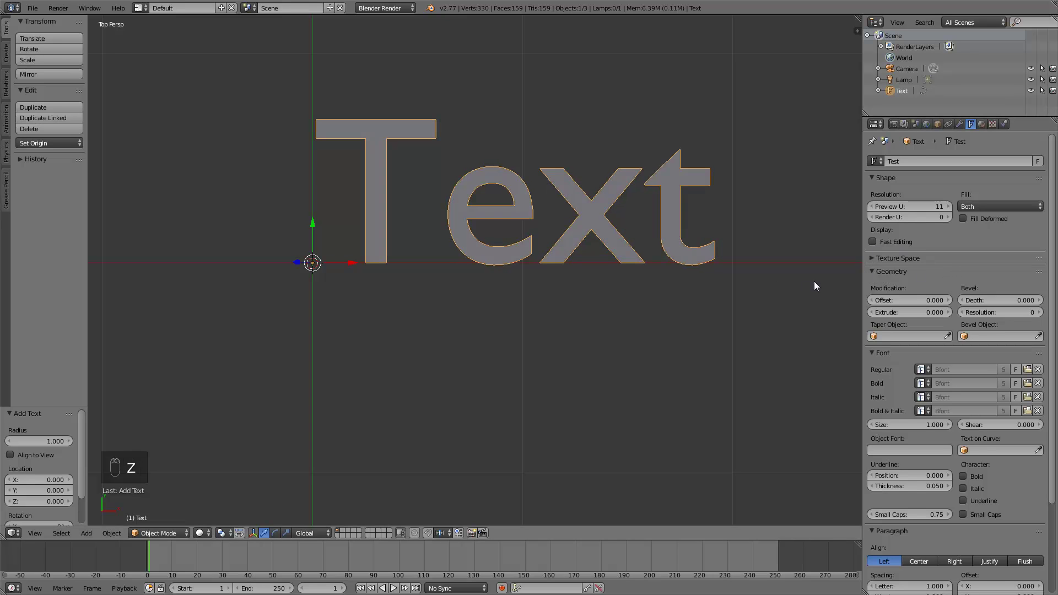
drag(894, 299, 945, 312)
key(ctrl+z)
middle_drag(566, 273, 544, 189)
drag(918, 318, 890, 318)
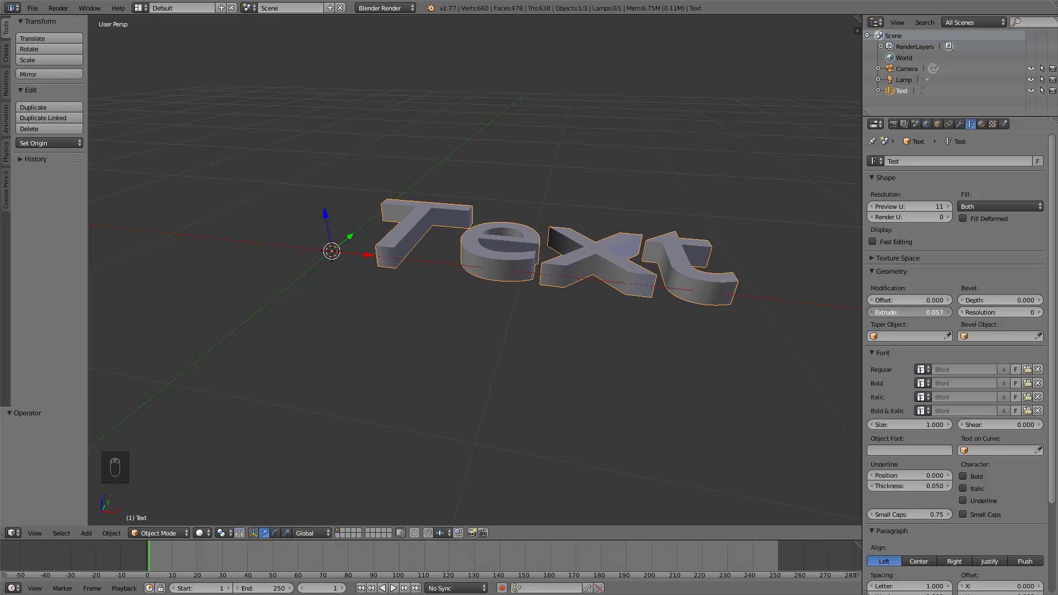
middle_drag(576, 198, 685, 255)
- Give the letters a 0.010 bevel depth with bevel resolution 0
mouse_move(992, 300)
mouse_down()
mouse_move(1012, 300)
mouse_move(991, 313)
mouse_move(1000, 313)
mouse_up()
scroll(553, 198, up, 5)
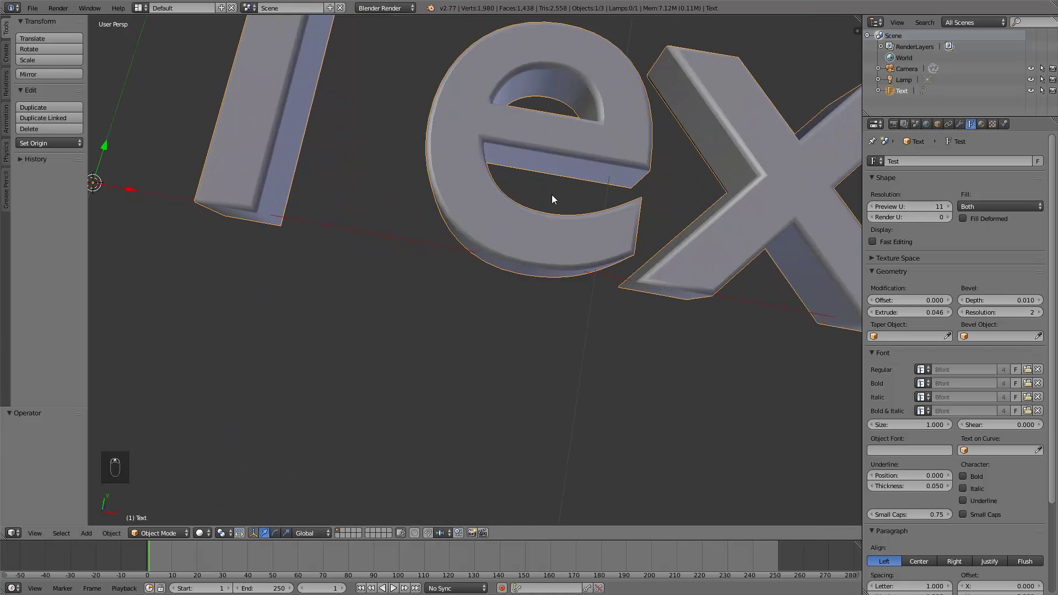
shift+middle_drag(602, 169, 529, 237)
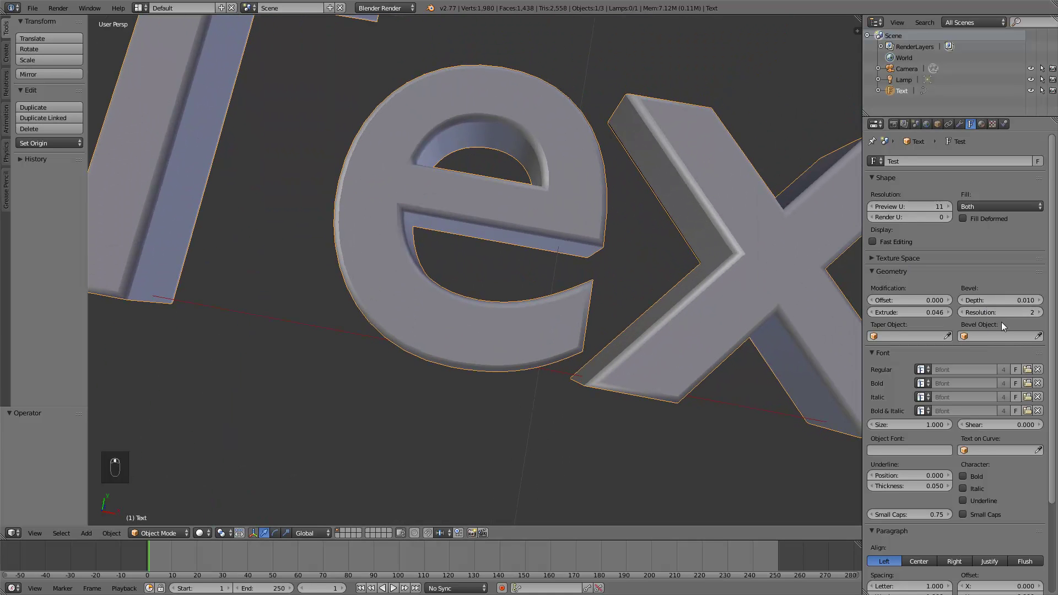
drag(1000, 313, 998, 313)
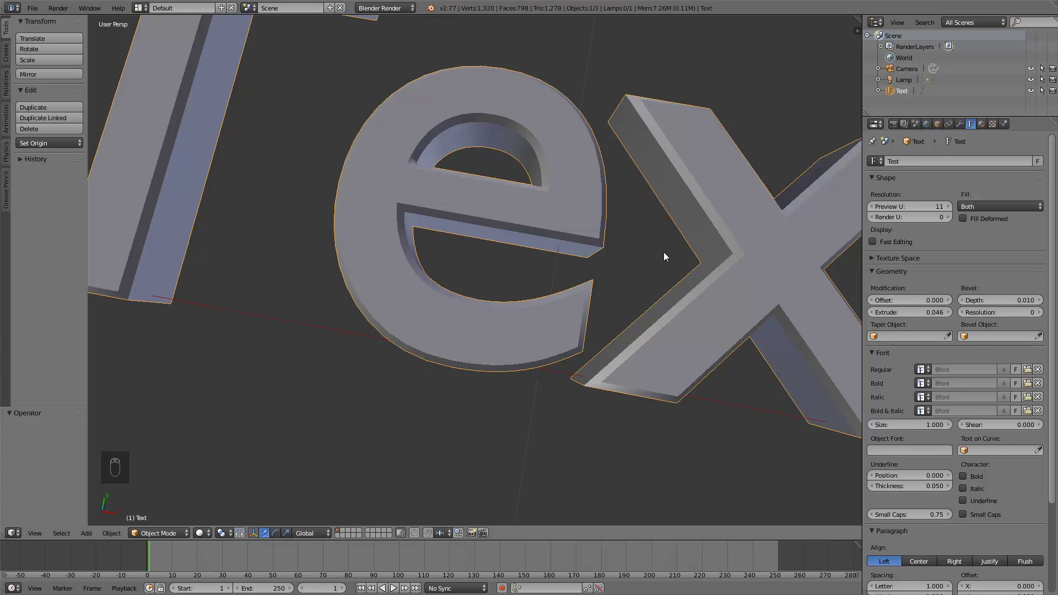
- Zoom out to a top view of the whole Text and toggle Blender out of fullscreen
scroll(664, 256, down, 5)
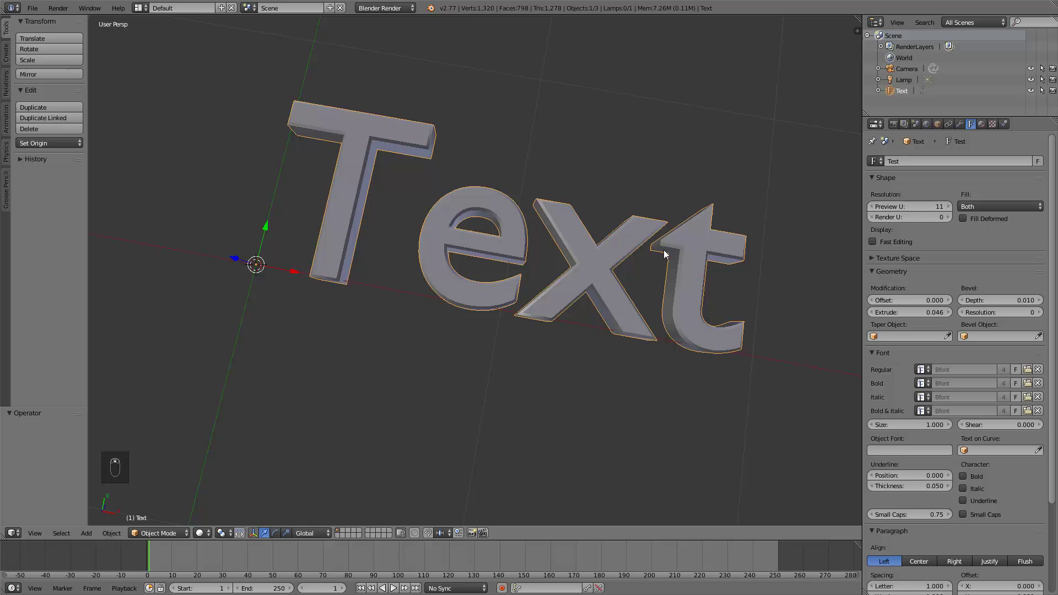
key(KP_7)
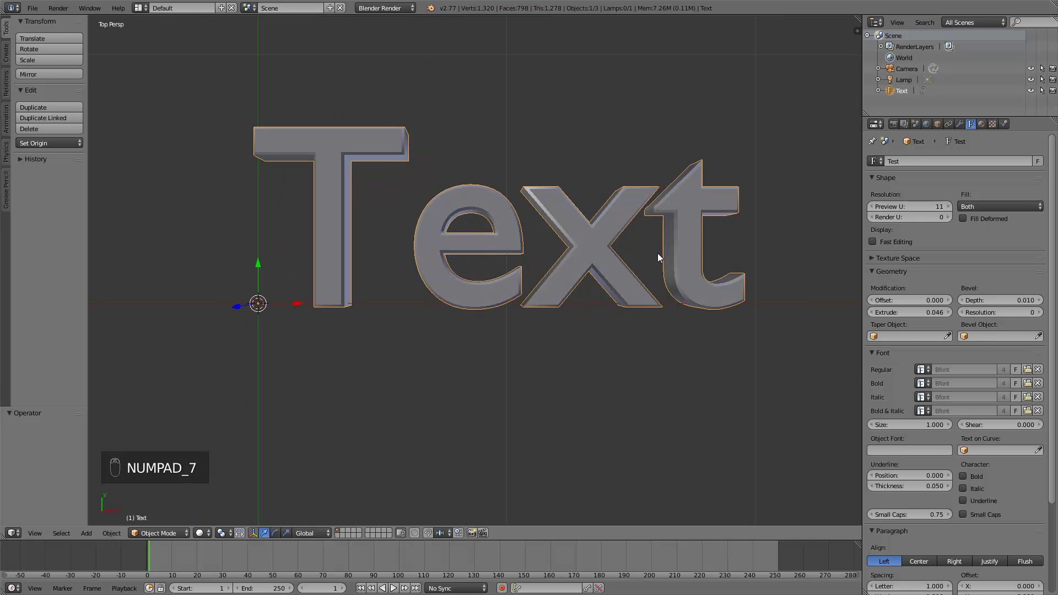
scroll(657, 254, down, 2)
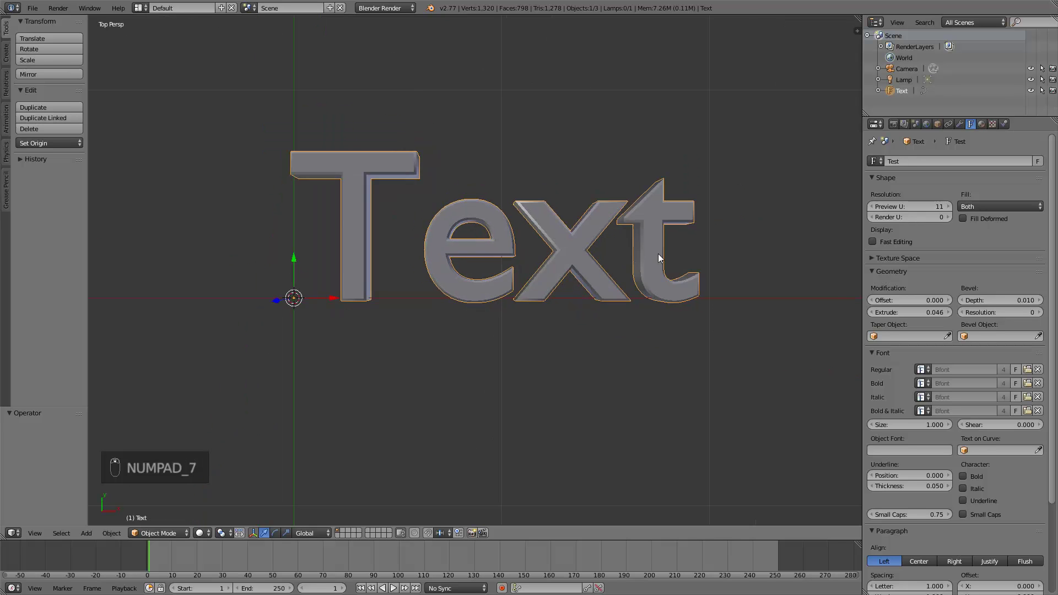
click(88, 8)
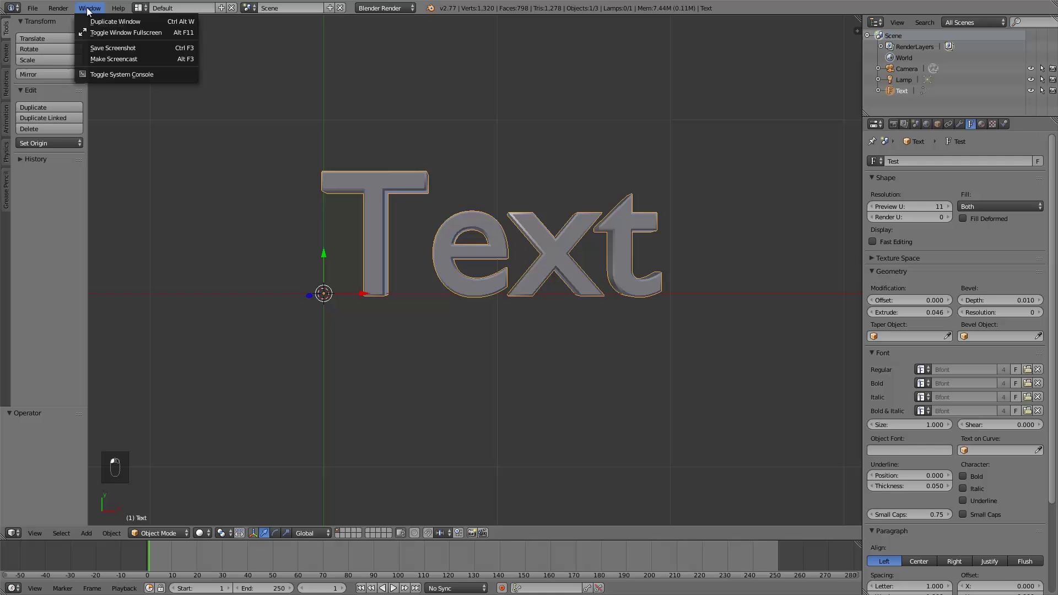
click(92, 31)
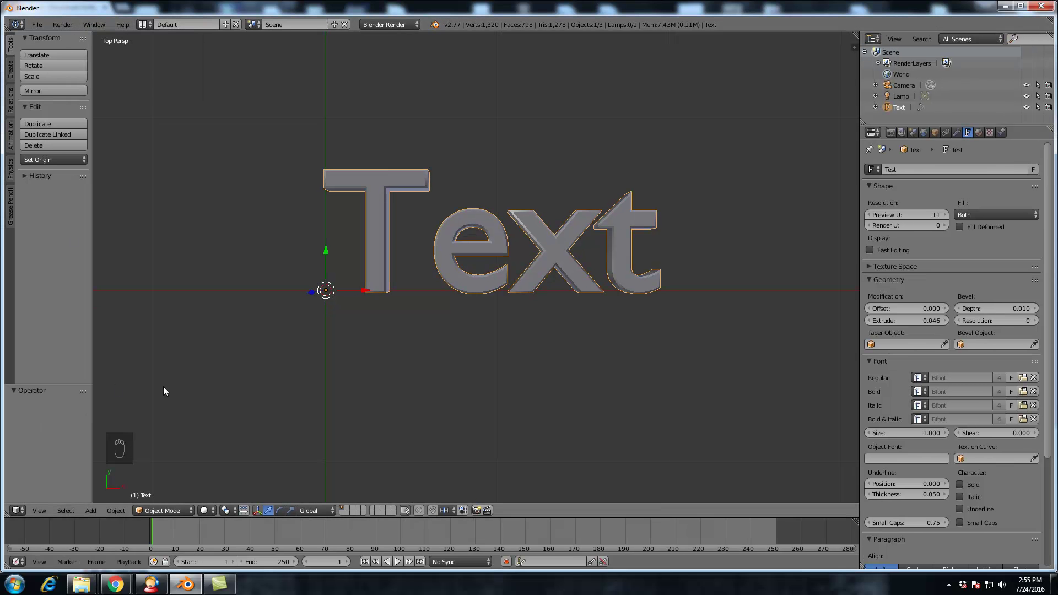
- On DaFont's Fancy > Cartoon page, download the Pokémon font zip
mouse_move(115, 583)
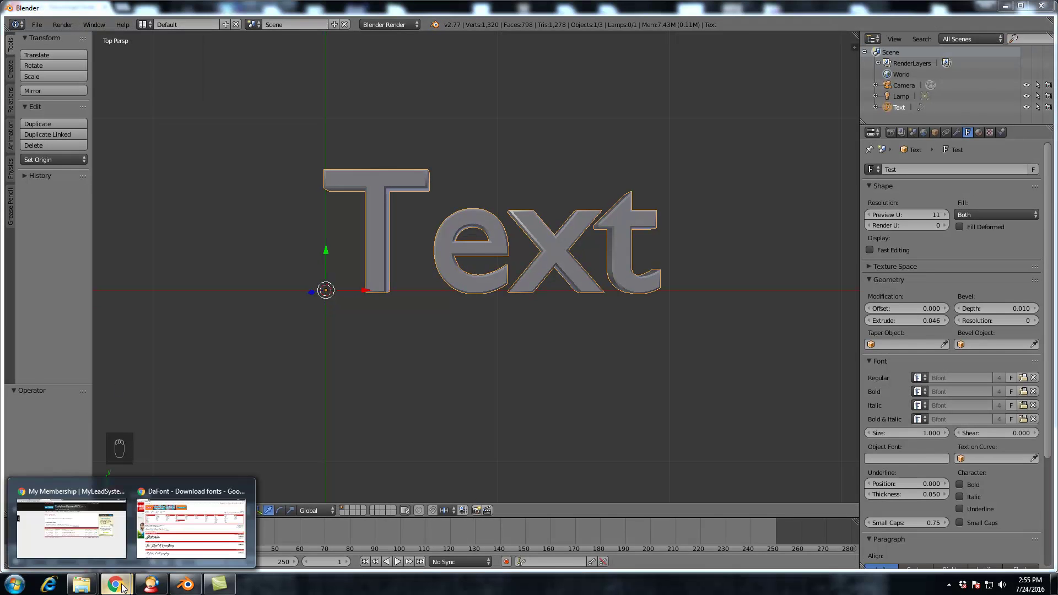
click(220, 527)
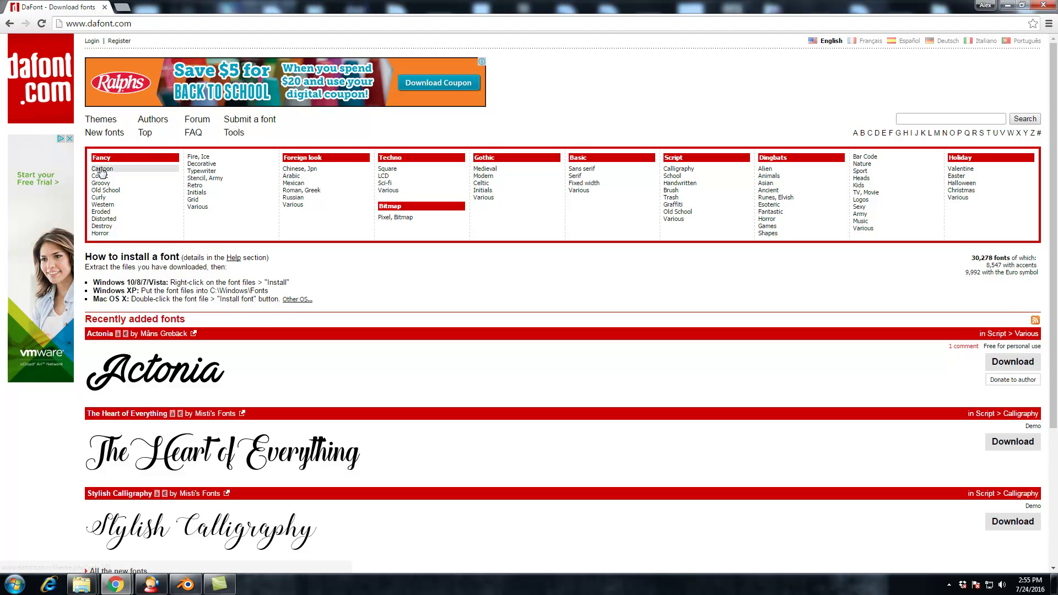
click(102, 169)
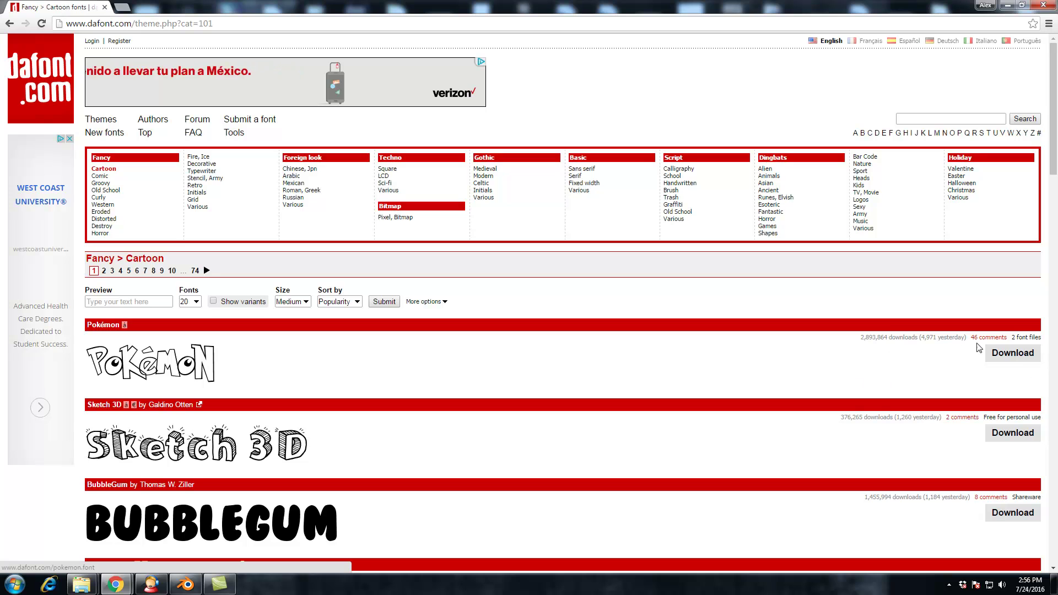
click(1010, 357)
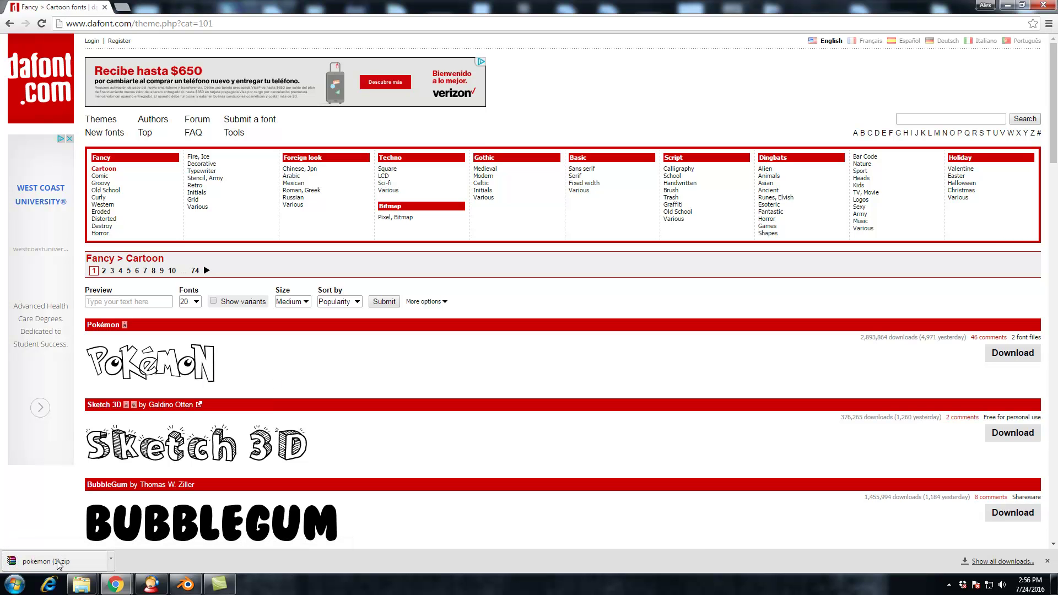
- Open pokemon (1).zip in WinRAR, dismiss the trial notice, and start Extract To
click(99, 564)
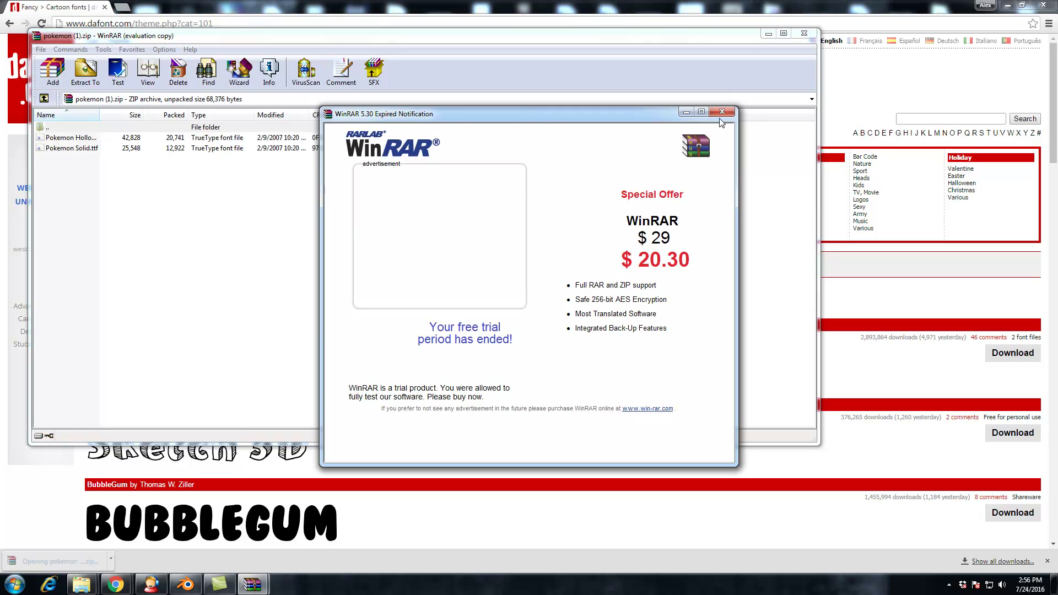
click(722, 112)
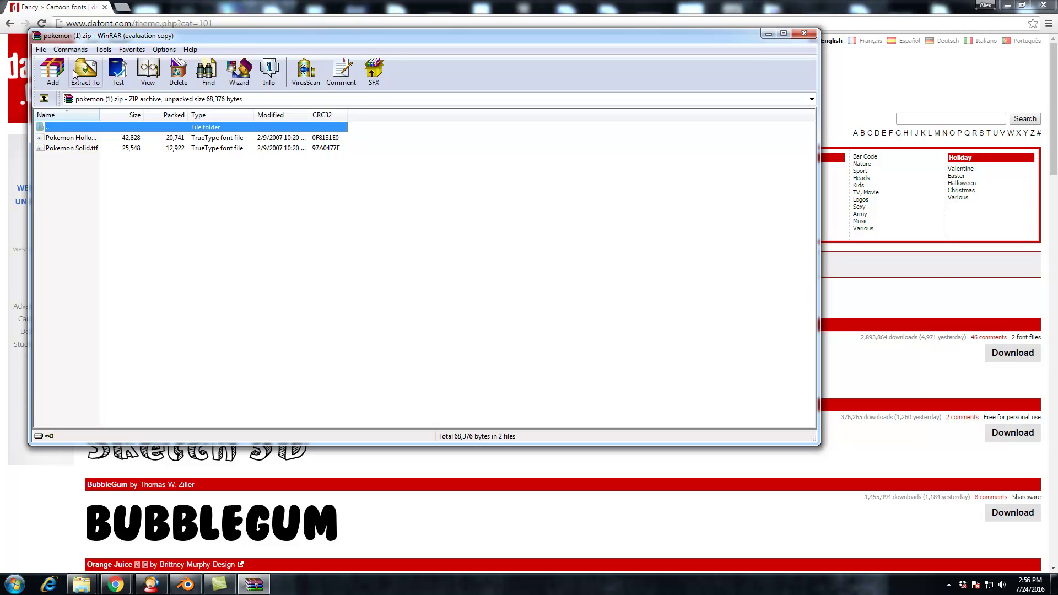
click(88, 72)
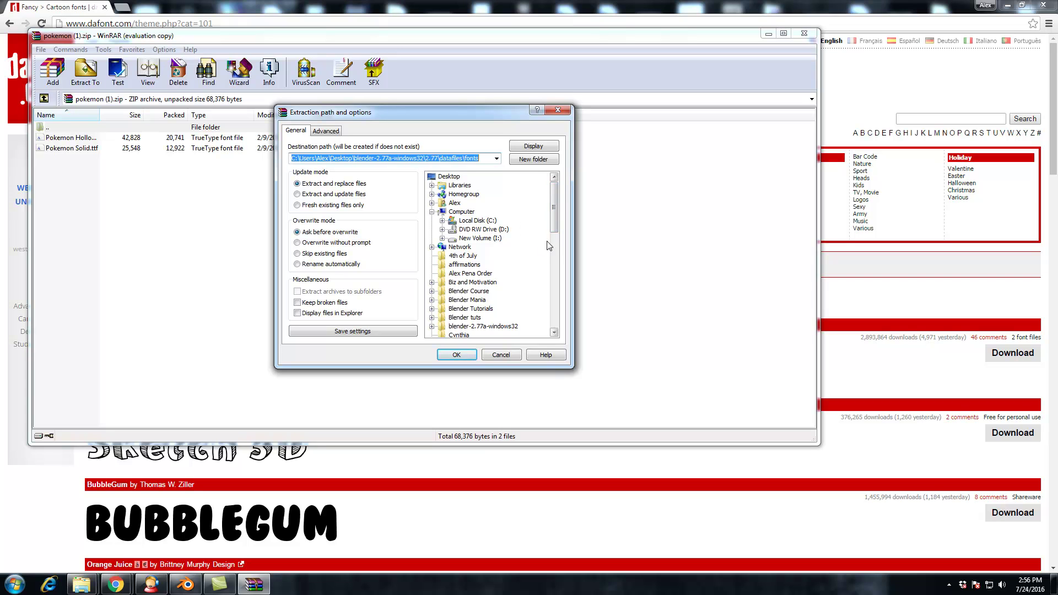
click(487, 326)
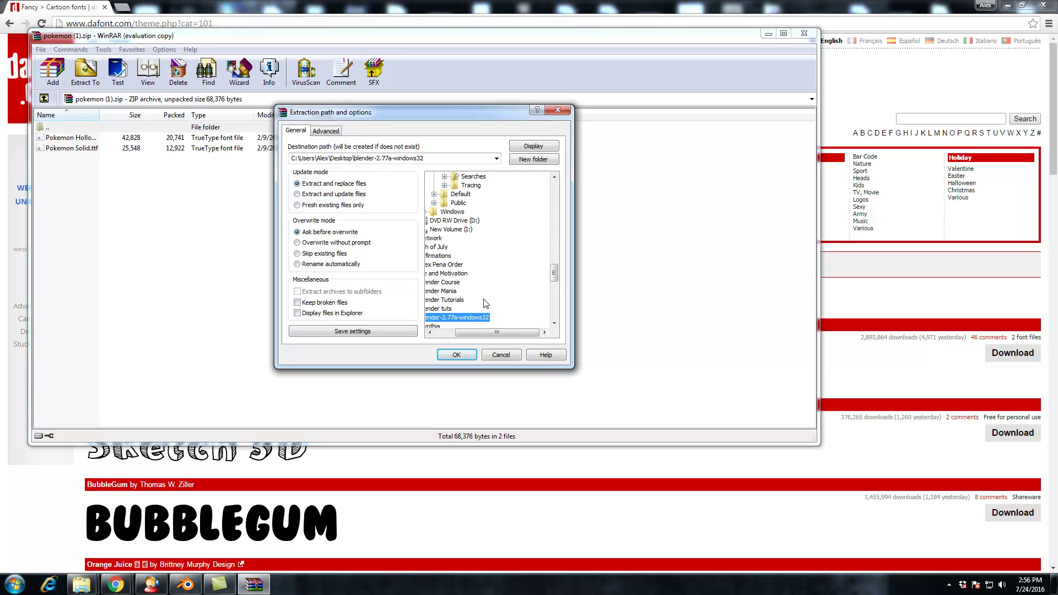
drag(508, 333, 445, 327)
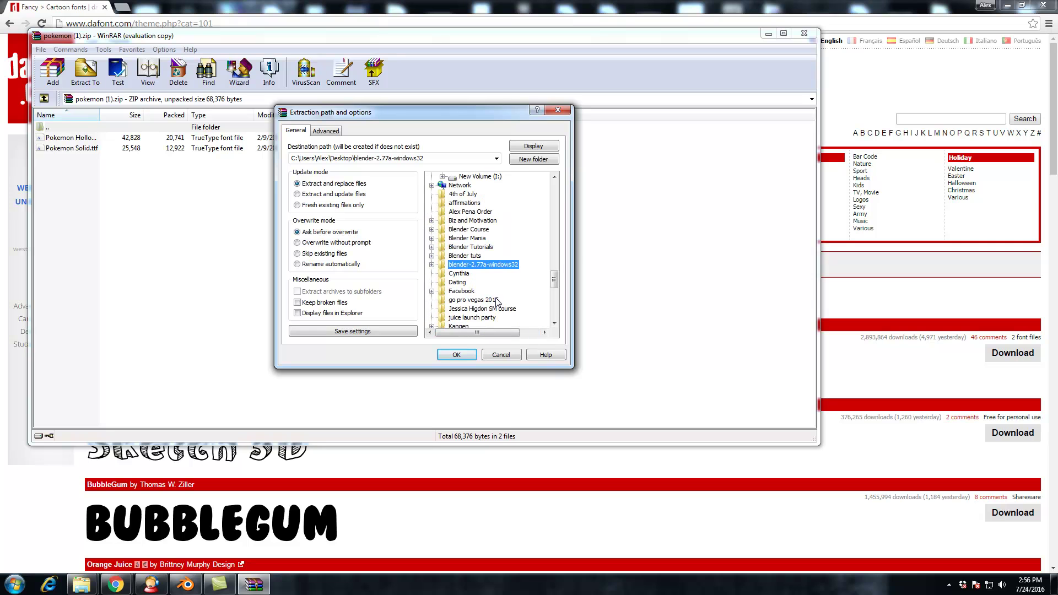
scroll(499, 303, down, 2)
- Extract into blender-2.77a-windows32\2.77\datafiles\fonts, replacing all existing font files
click(432, 265)
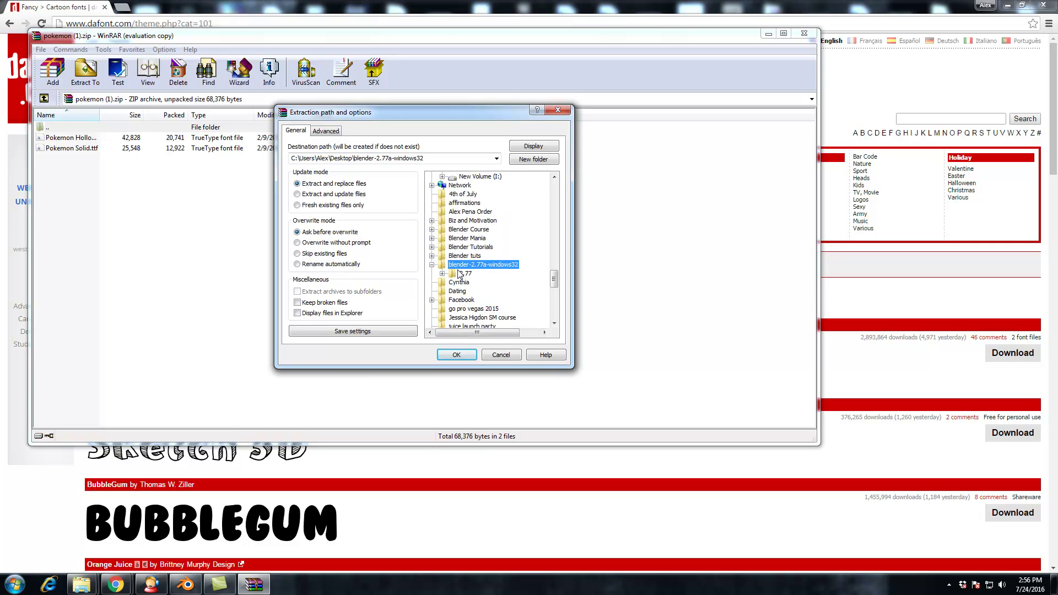
click(460, 274)
click(444, 274)
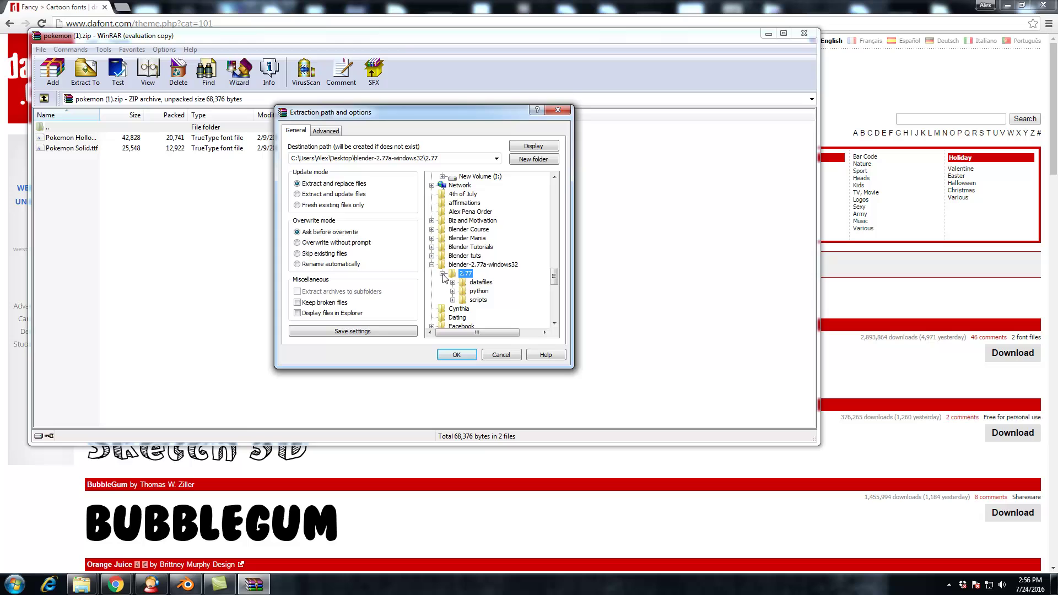
click(475, 300)
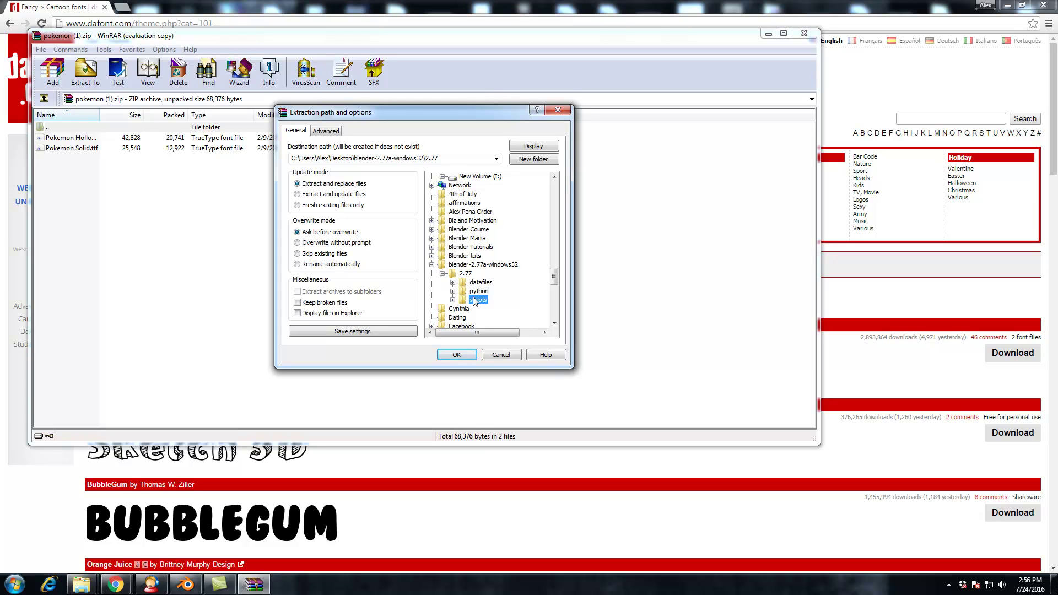
click(477, 283)
click(453, 282)
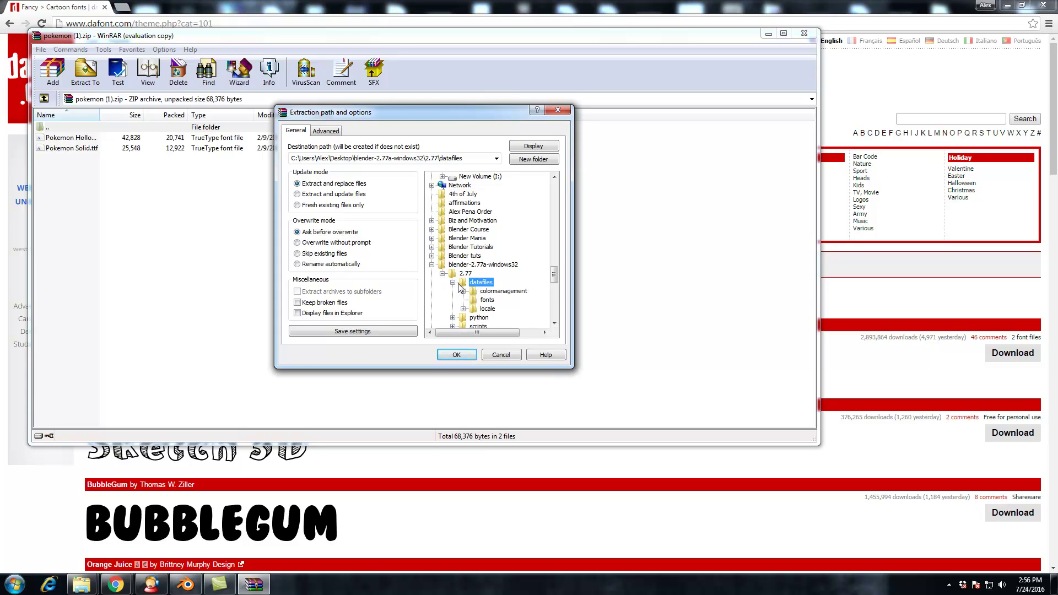
scroll(480, 296, down, 1)
click(486, 274)
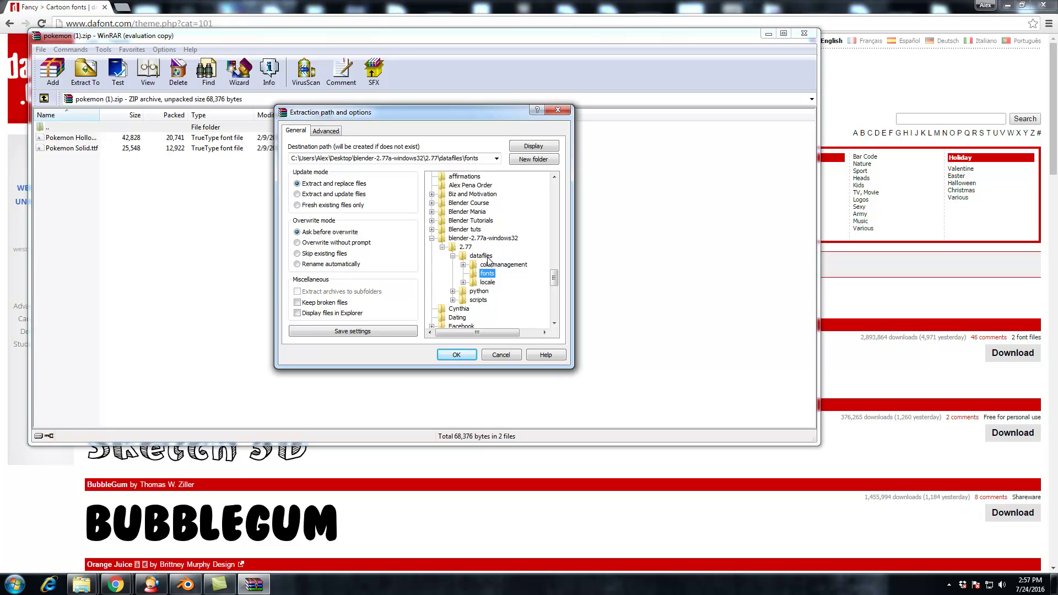
click(462, 359)
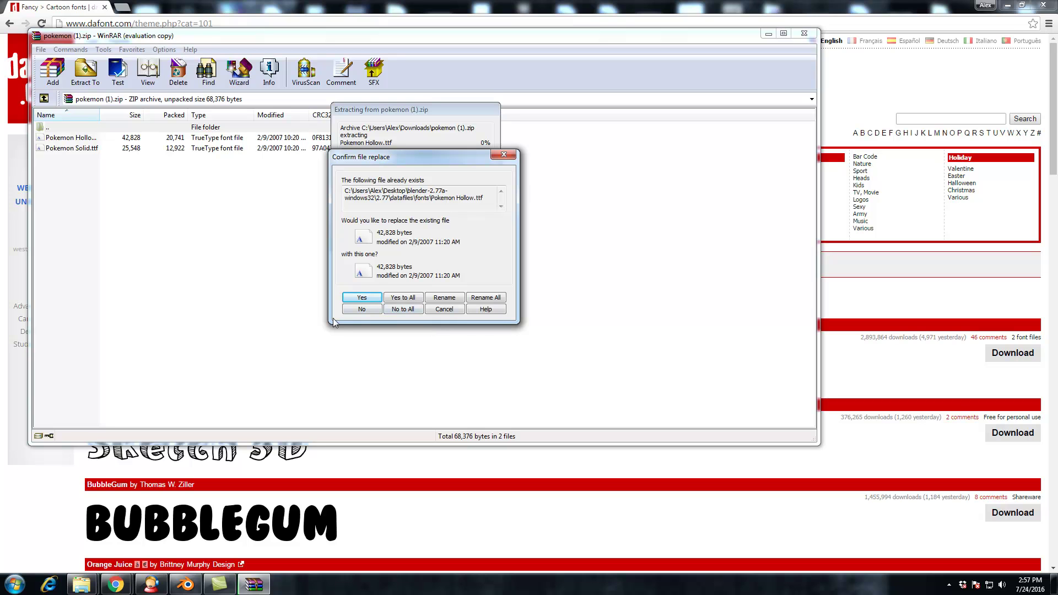
click(408, 298)
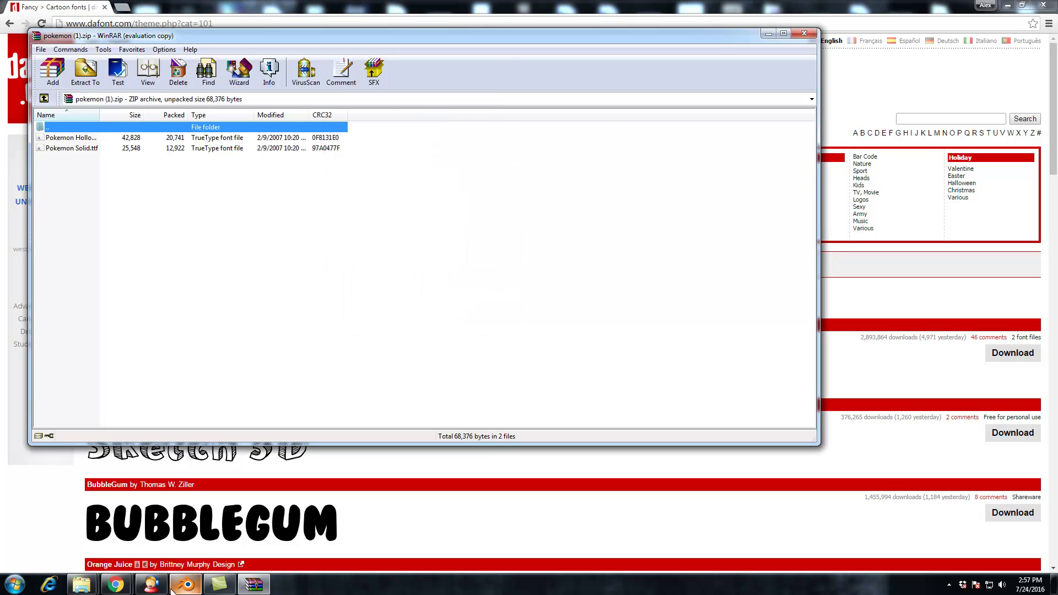
- Load Pokemon Hollow.ttf from 2.77\datafiles\fonts as the Text's Regular font
click(186, 585)
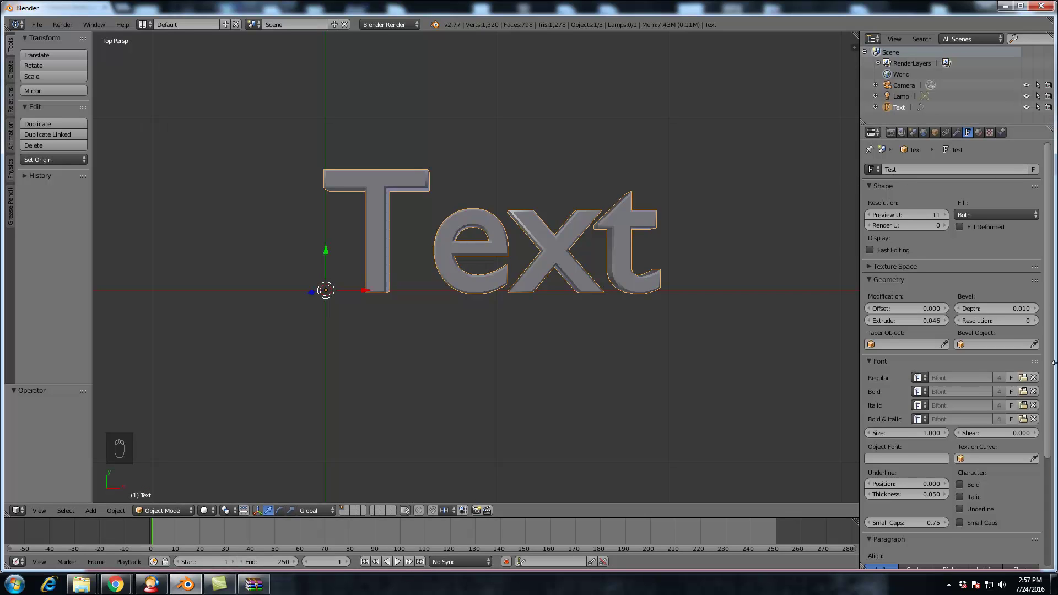
click(1025, 377)
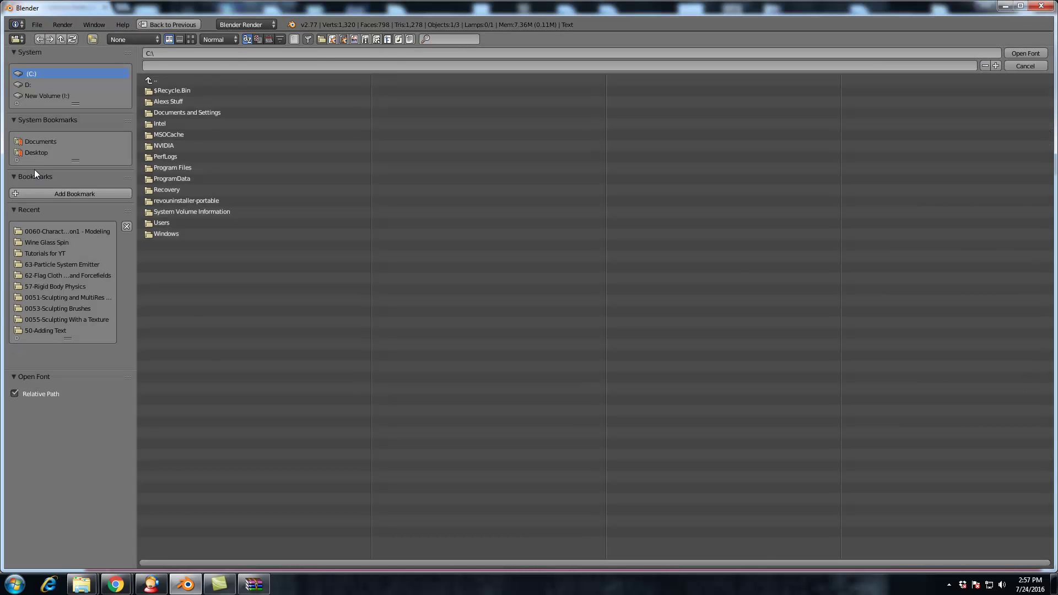
click(184, 179)
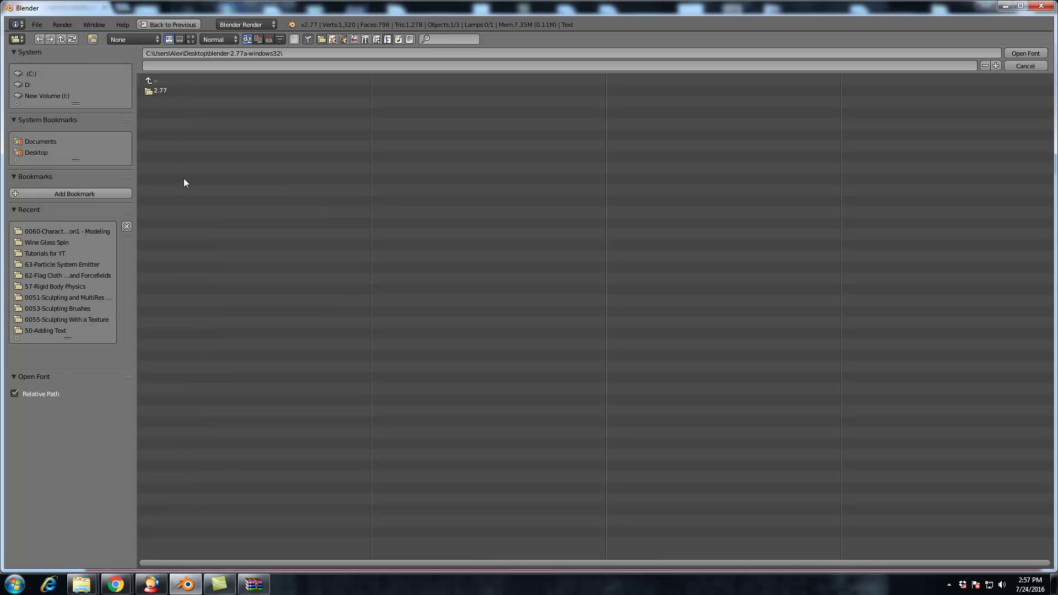
click(167, 92)
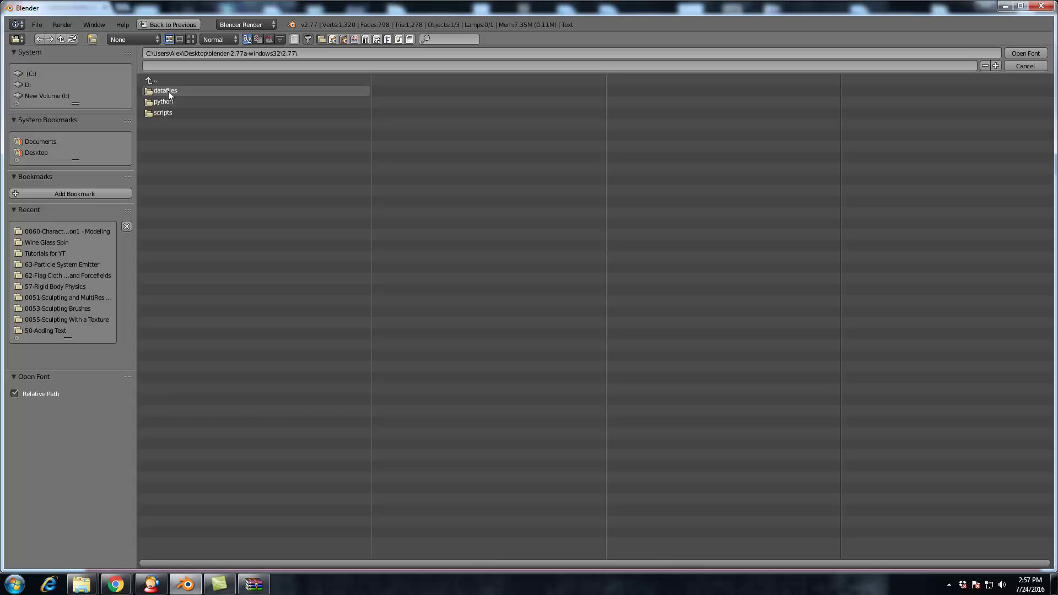
click(167, 91)
click(170, 99)
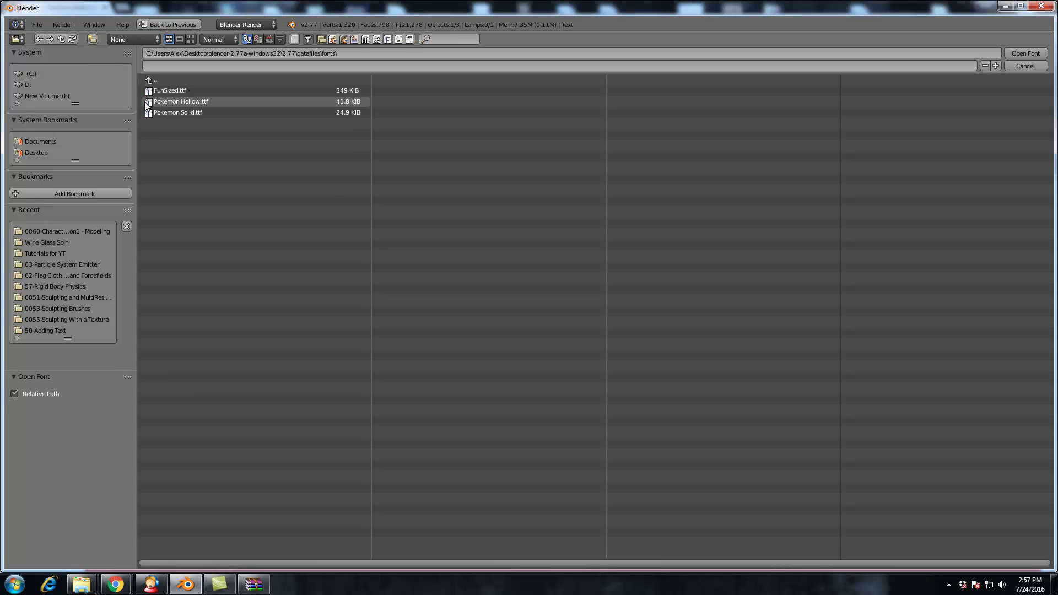
double_click(176, 100)
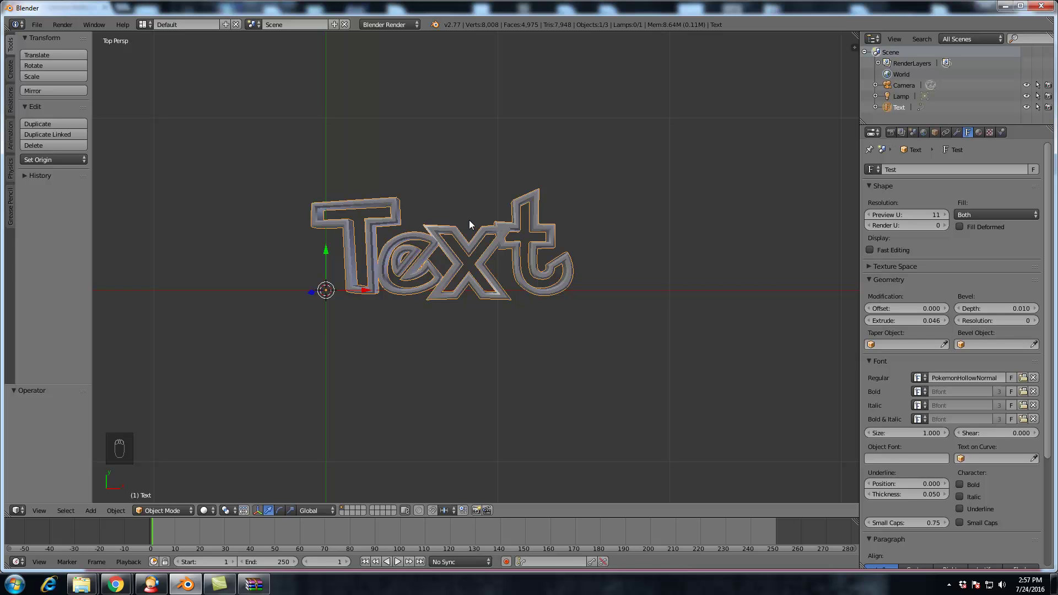
- Duplicate the text, move the copy -0.705 in Y, and unlink its font back to Bfont
key(shift+d)
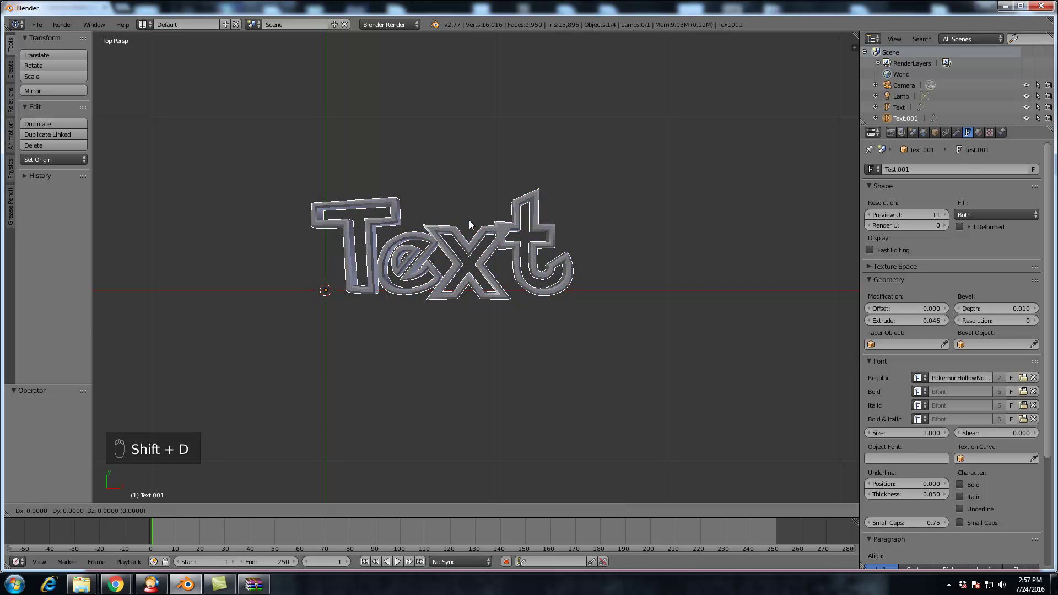
key(z)
key(y)
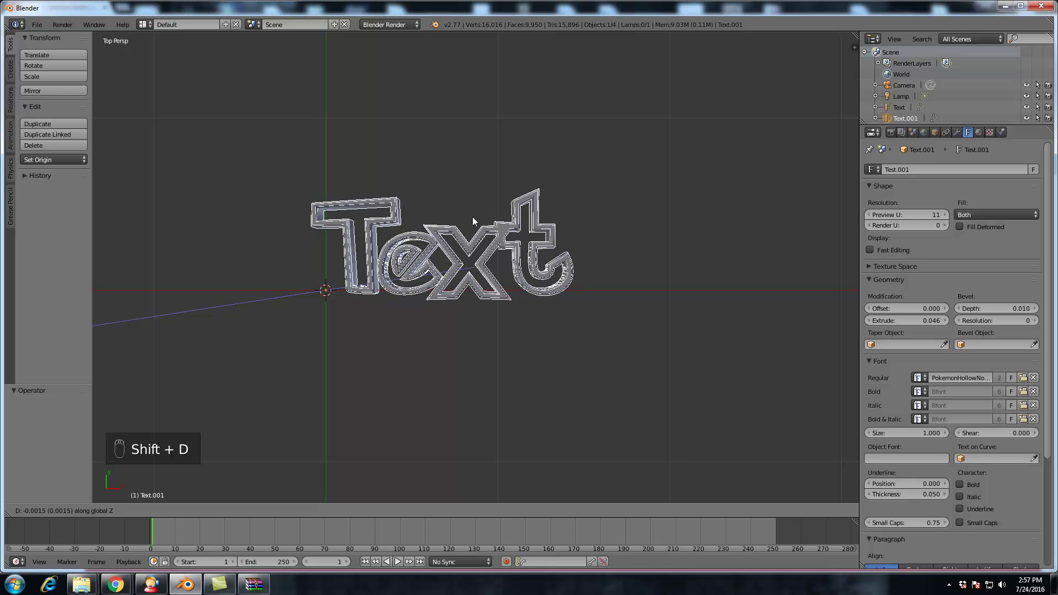
key(y)
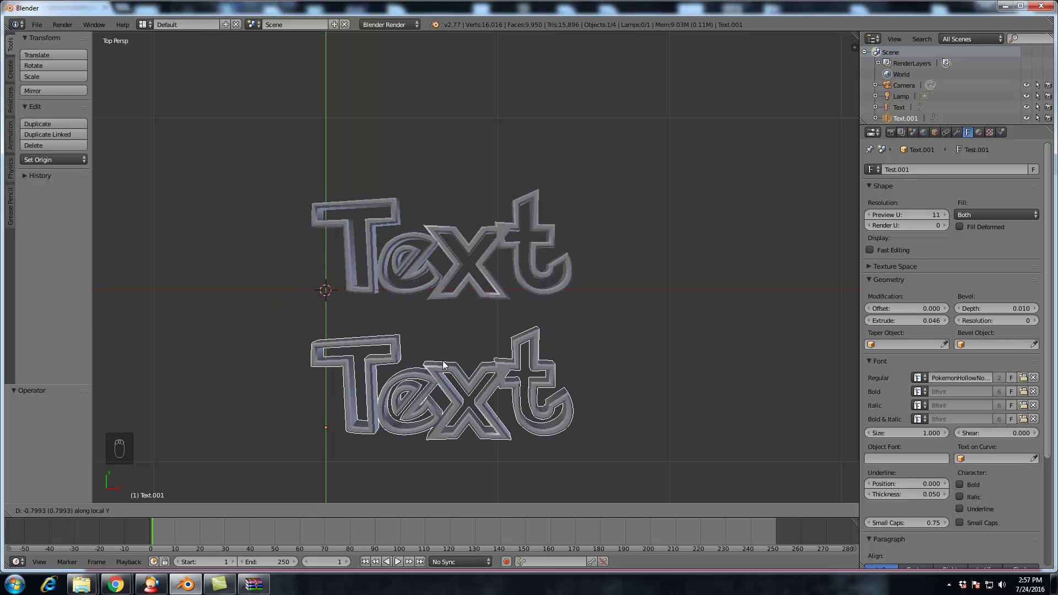
click(457, 343)
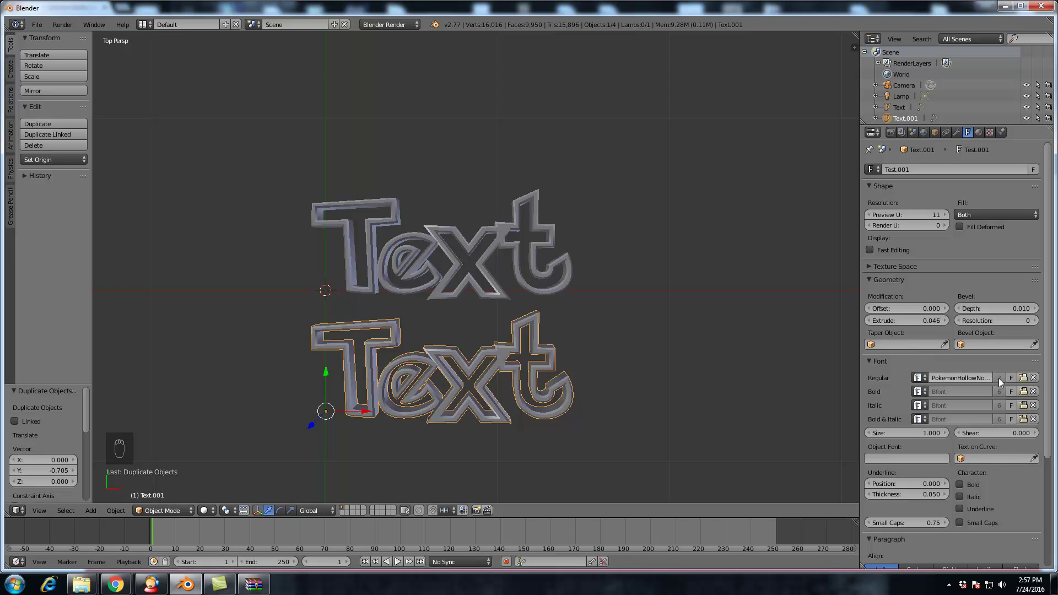
click(1034, 378)
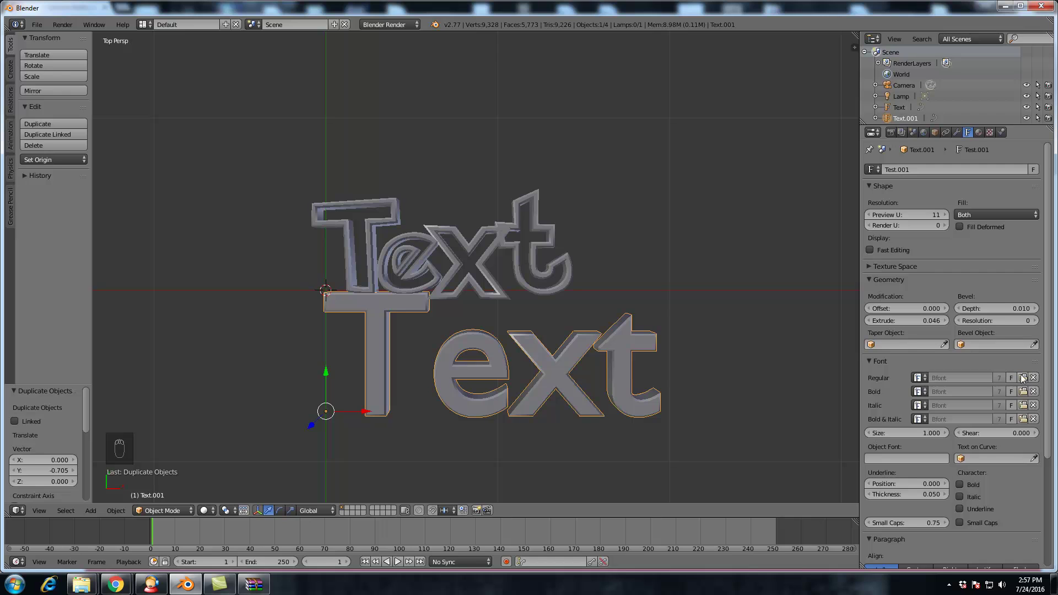
- Load Pokemon Solid.ttf from the recent fonts folder as Text.001's Regular font
click(1023, 378)
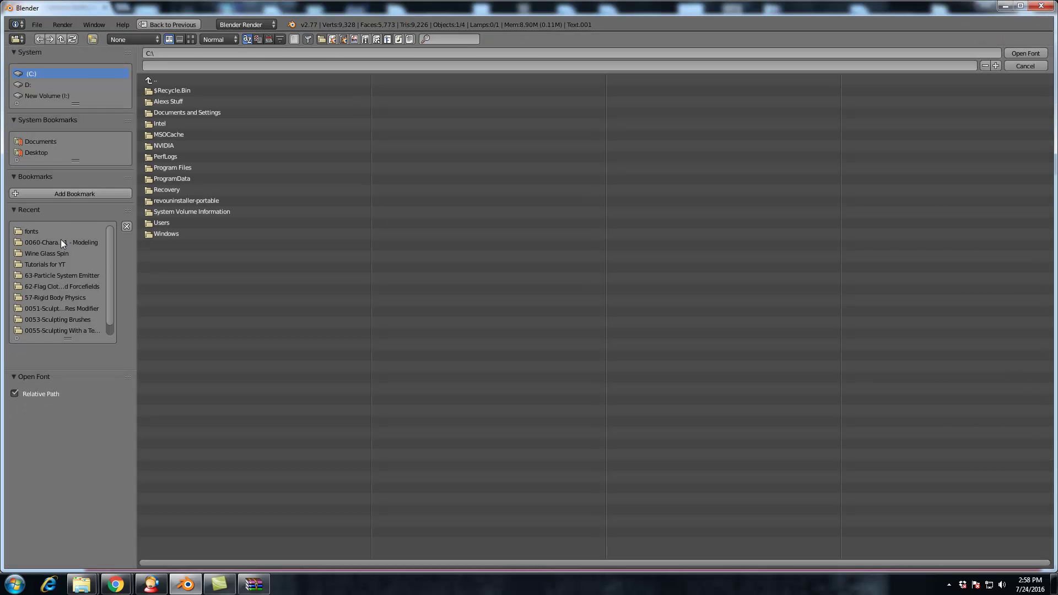
click(33, 229)
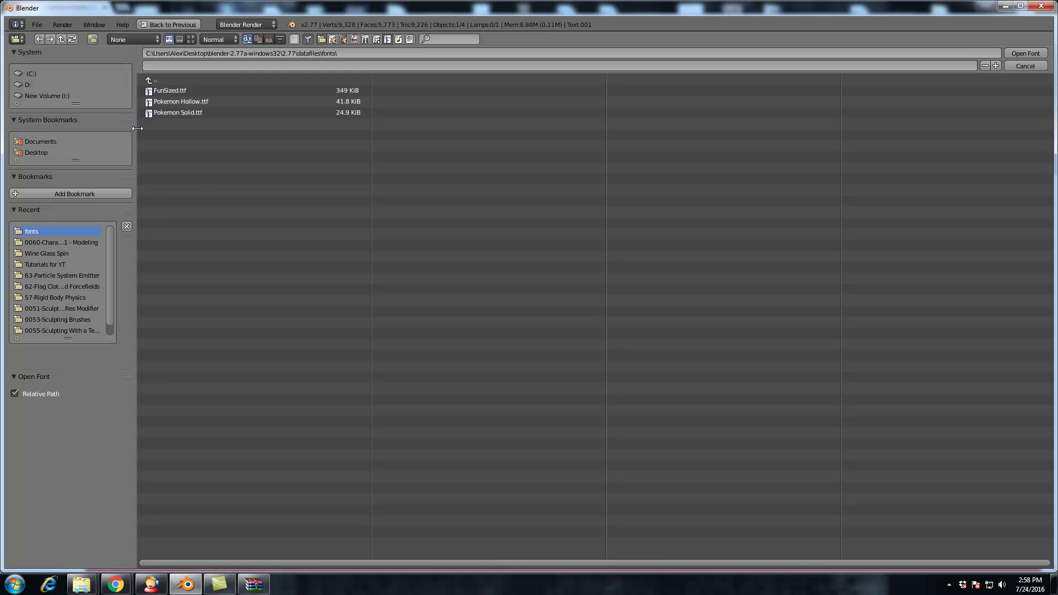
double_click(183, 113)
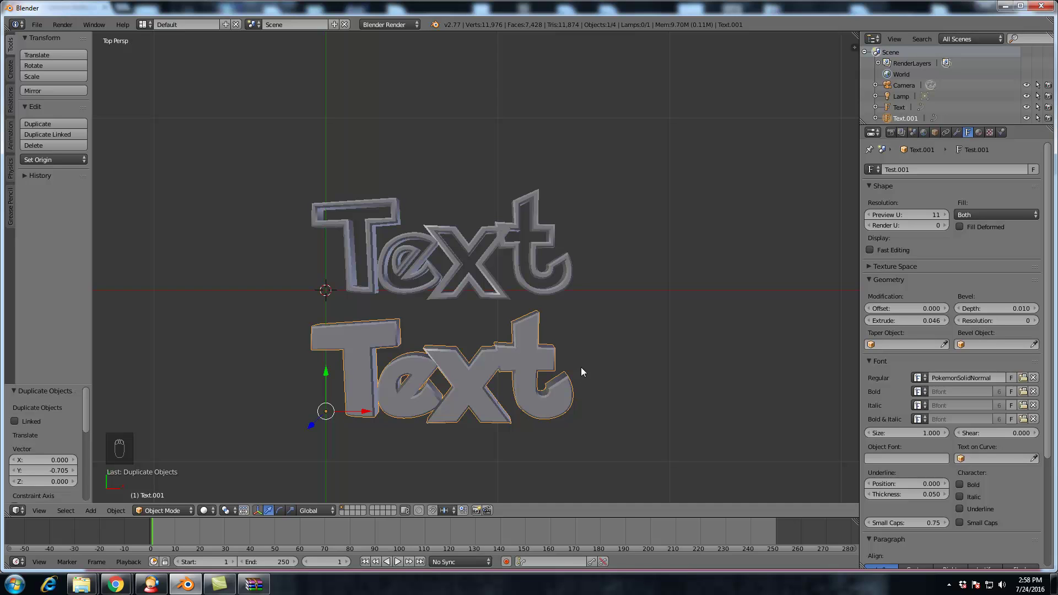
scroll(520, 329, down, 1)
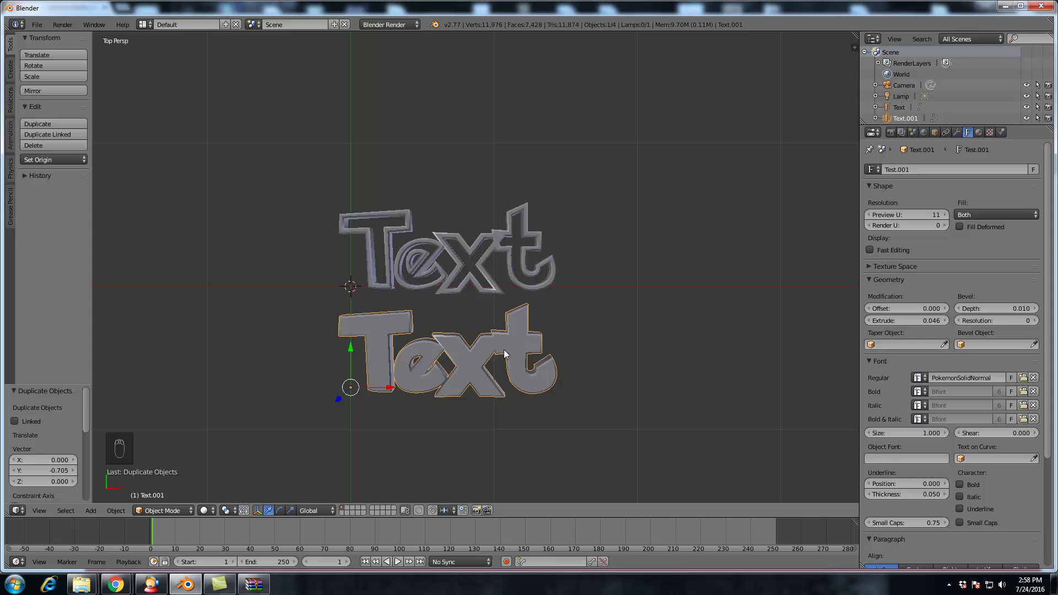
- Replace the lower solid text's word 'Text' with 'Pokemon' and return to Object Mode
key(Tab)
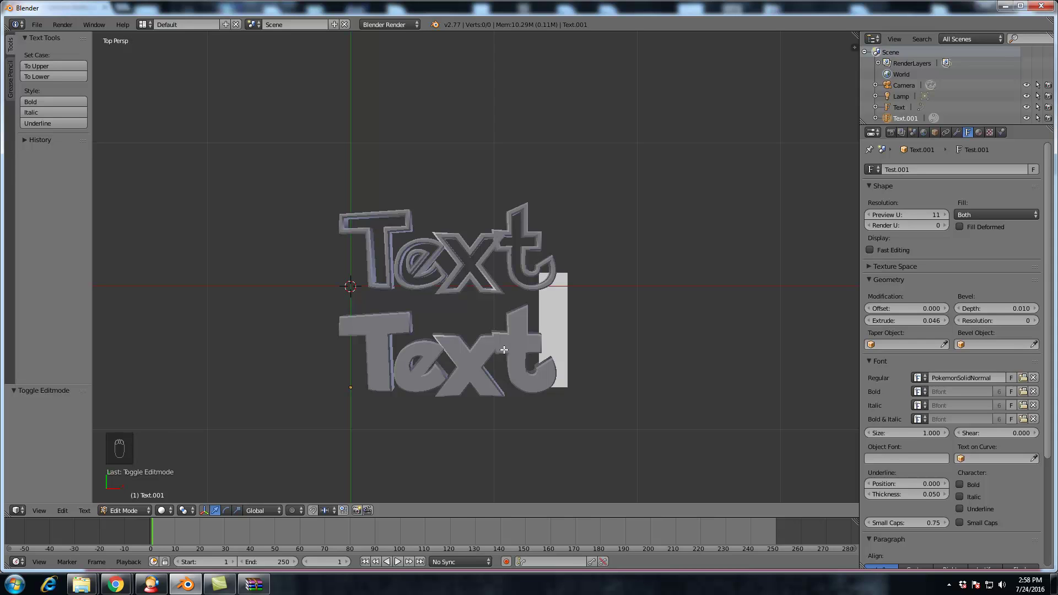
key(BackSpace)
key(BackSpace)
key(BackSpace)
key(BackSpace)
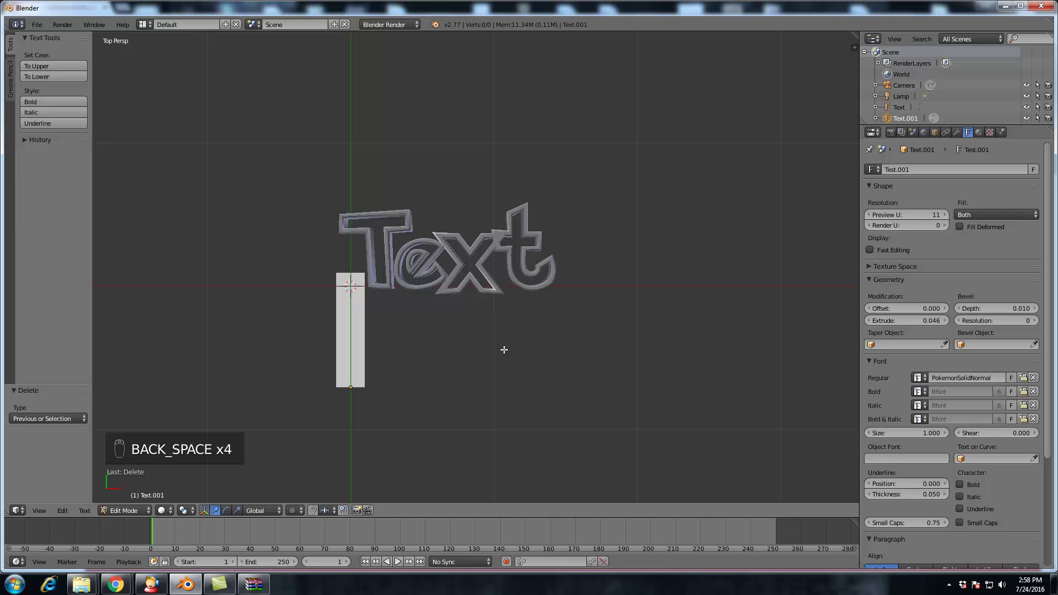
text(Pok)
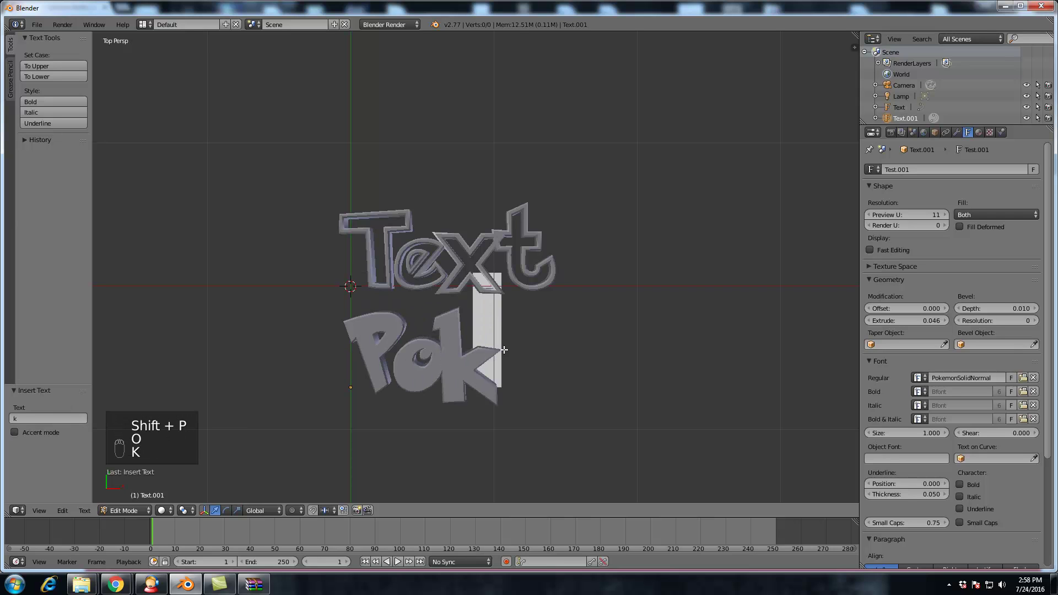
text(emon)
key(Tab)
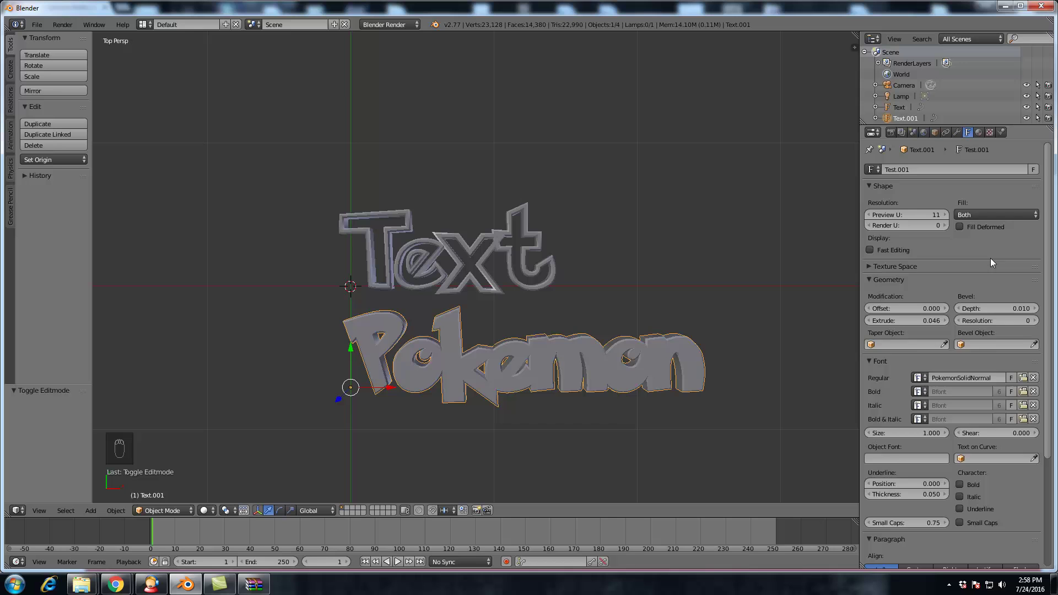
scroll(991, 259, down, 3)
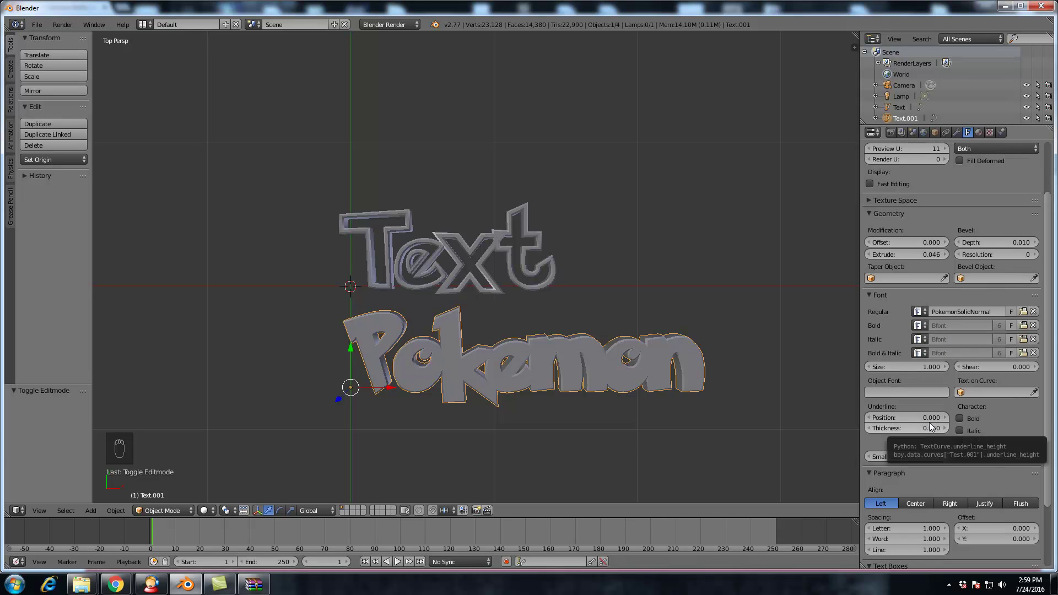
drag(917, 365, 1025, 365)
key(ctrl+z)
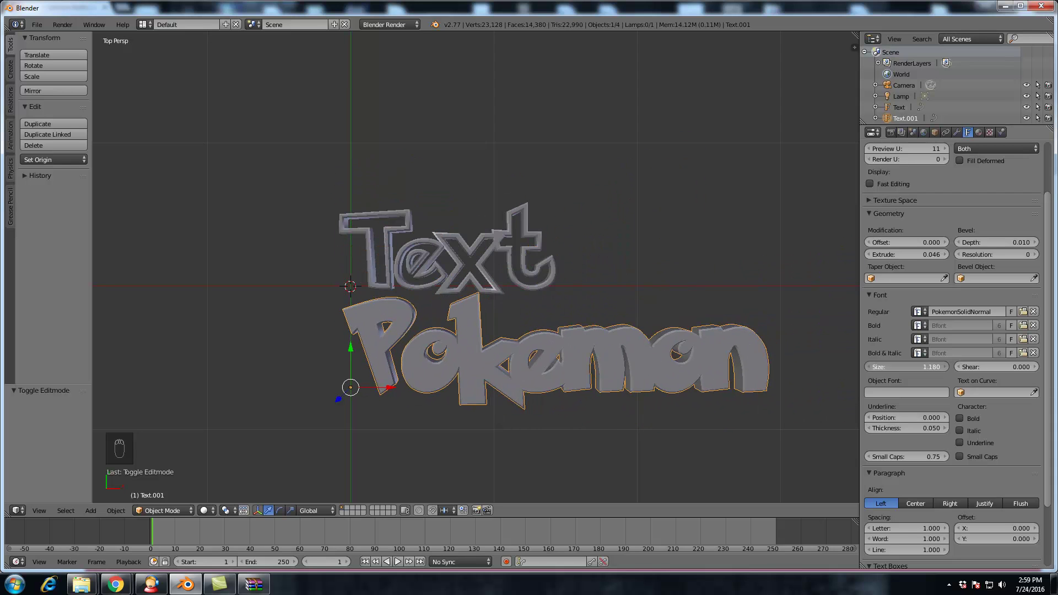
key(s)
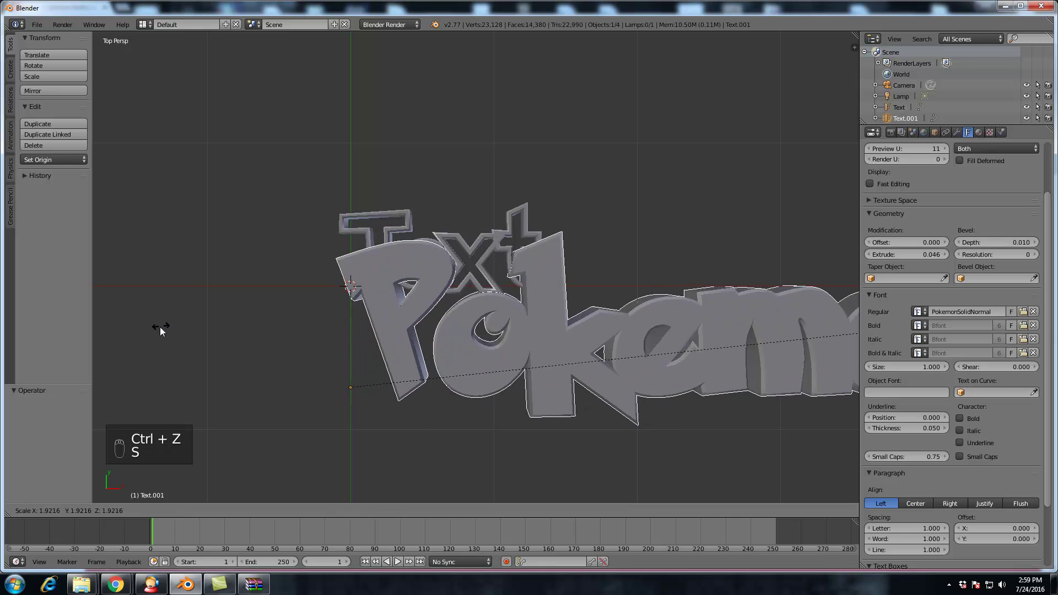
right_click(740, 361)
mouse_move(998, 367)
mouse_down()
mouse_move(1025, 367)
mouse_move(970, 367)
mouse_move(1036, 366)
mouse_move(970, 367)
mouse_move(1026, 366)
mouse_move(970, 367)
mouse_move(1025, 367)
mouse_move(971, 367)
mouse_move(1025, 367)
mouse_move(998, 367)
mouse_up()
key(ctrl+z)
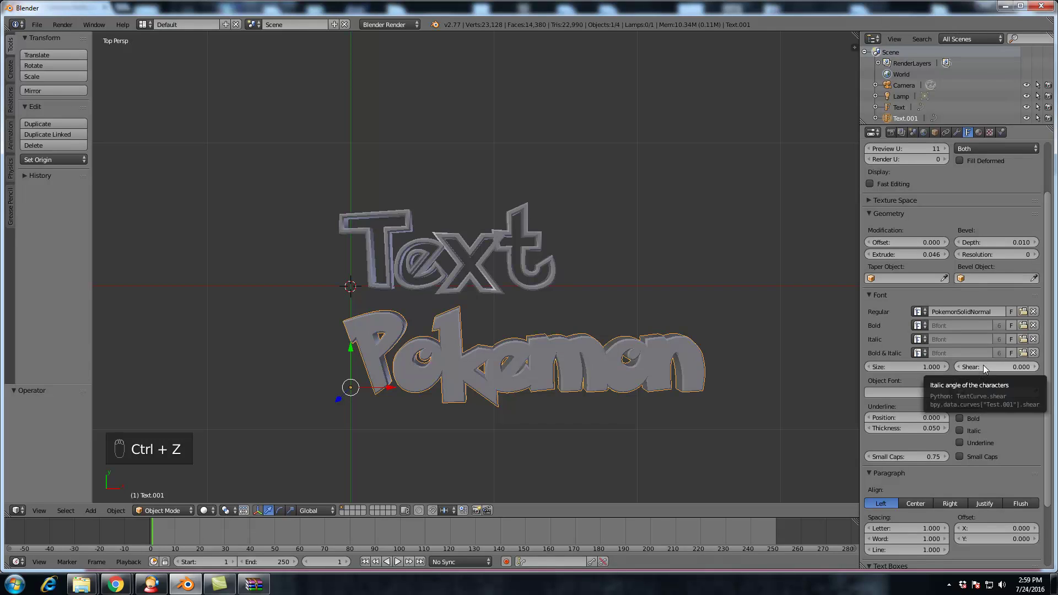
scroll(983, 365, down, 2)
drag(883, 374, 926, 374)
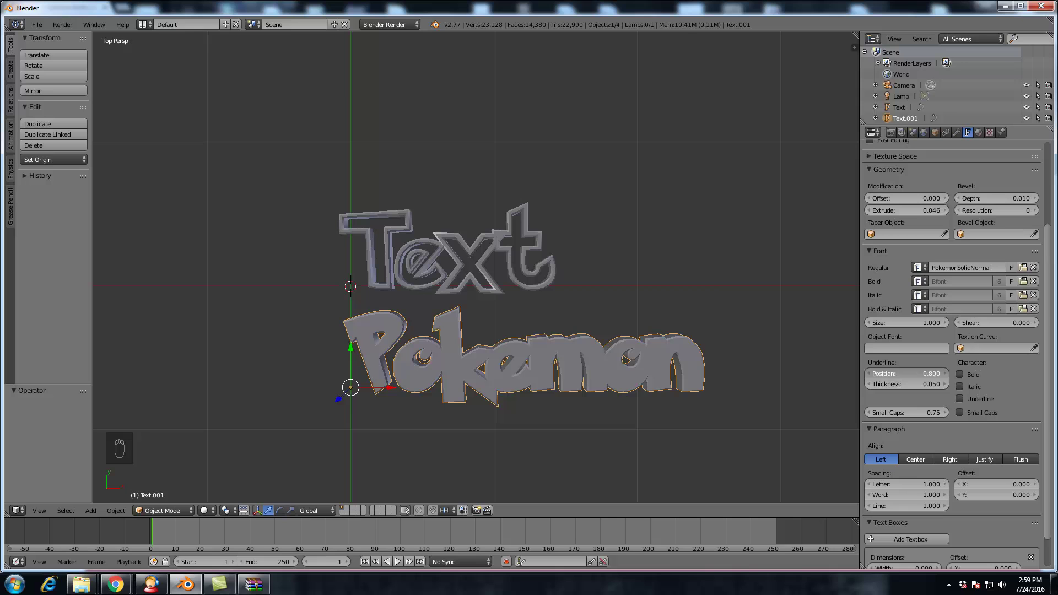
key(ctrl+z)
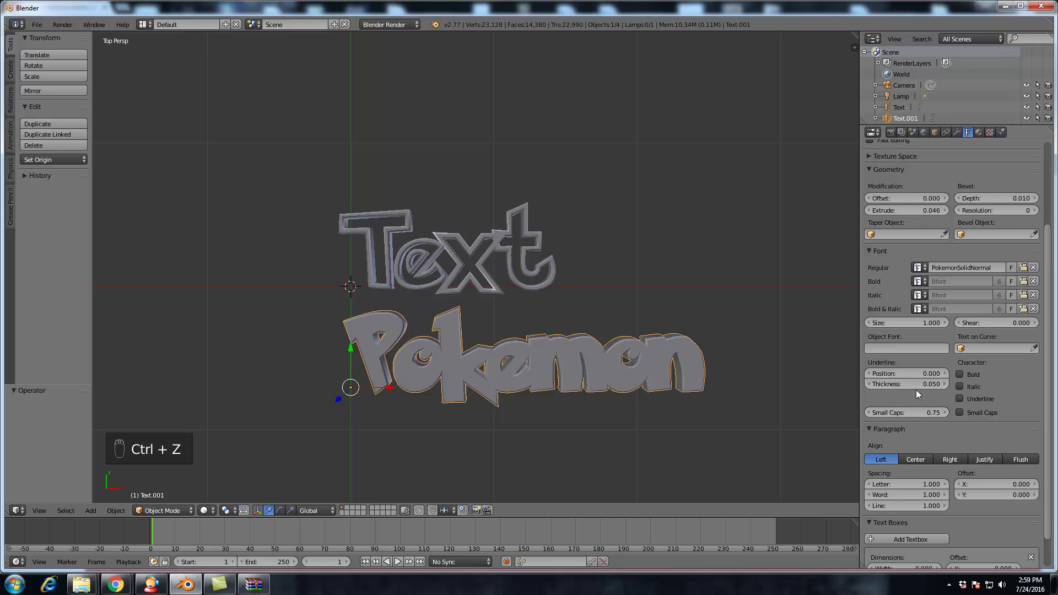
scroll(973, 419, down, 2)
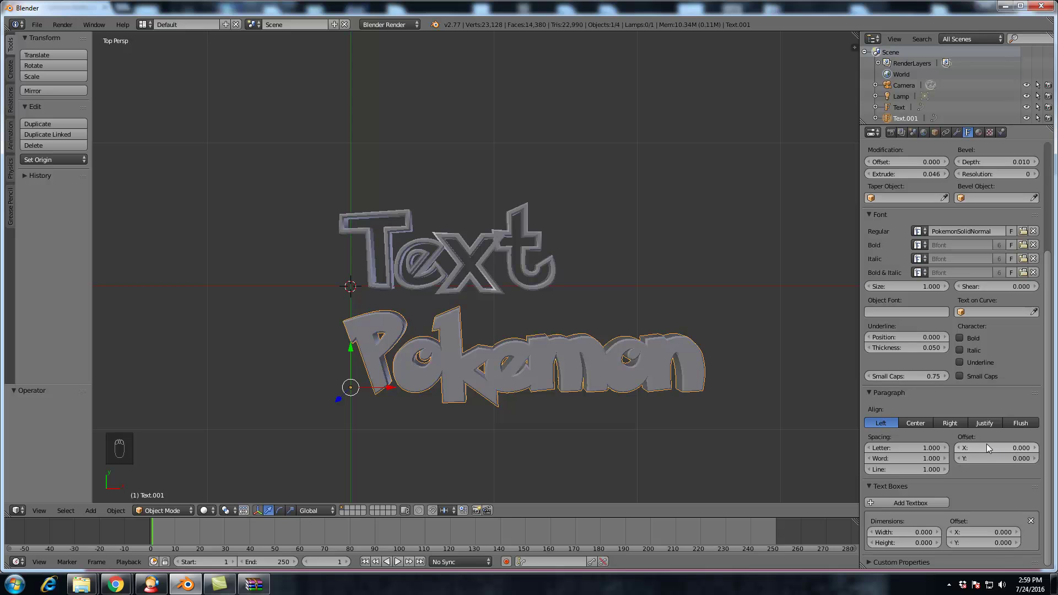
mouse_move(983, 445)
mouse_down()
mouse_move(1025, 444)
mouse_move(945, 445)
mouse_move(987, 446)
mouse_up()
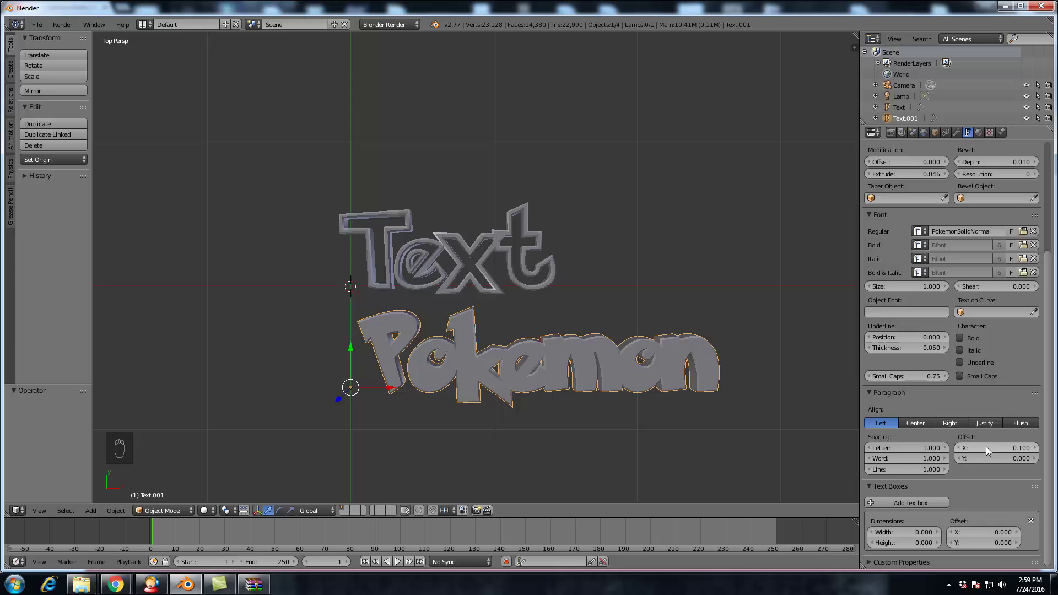
key(ctrl+z)
key(ctrl+z)
key(ctrl+z)
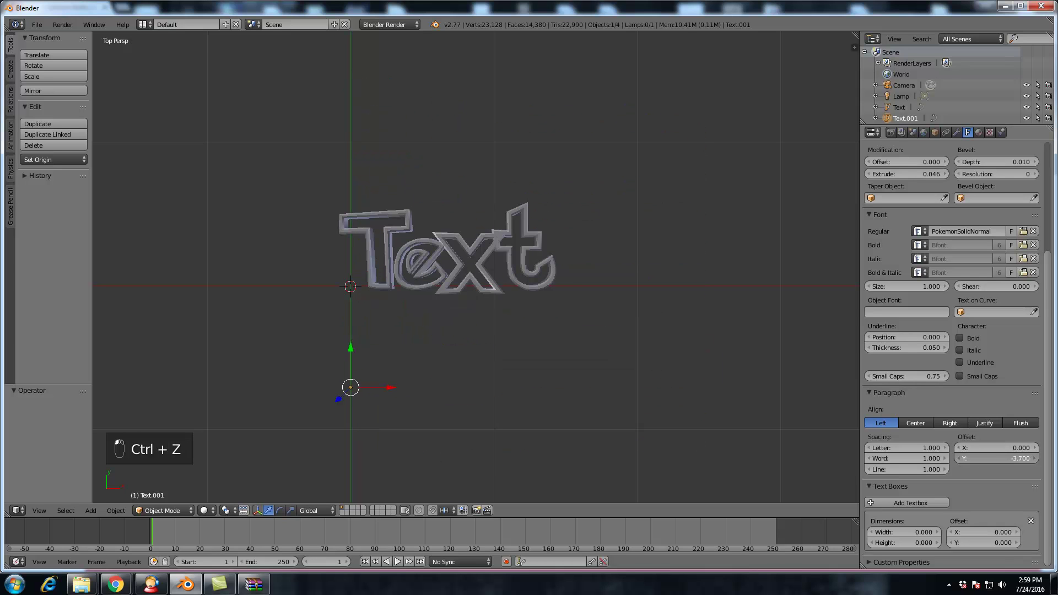
key(ctrl+z)
key(ctrl+z)
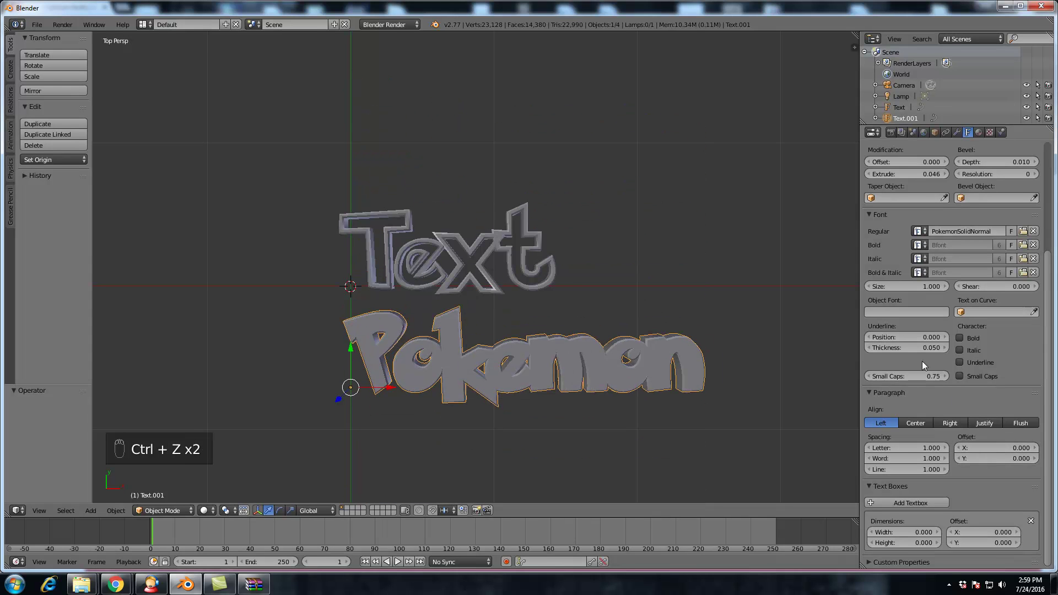
drag(911, 348, 971, 348)
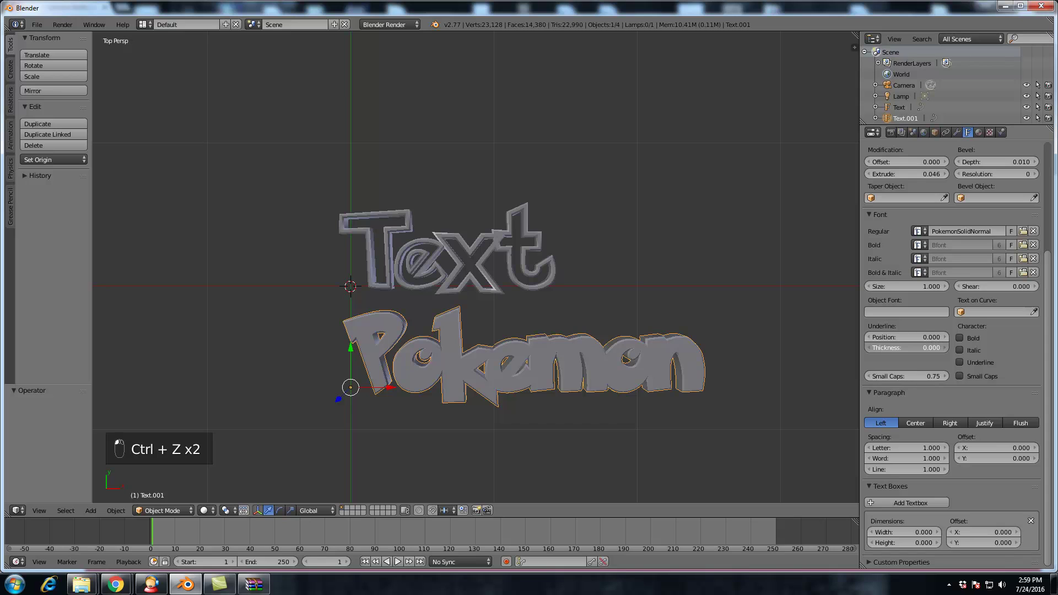
key(ctrl+z)
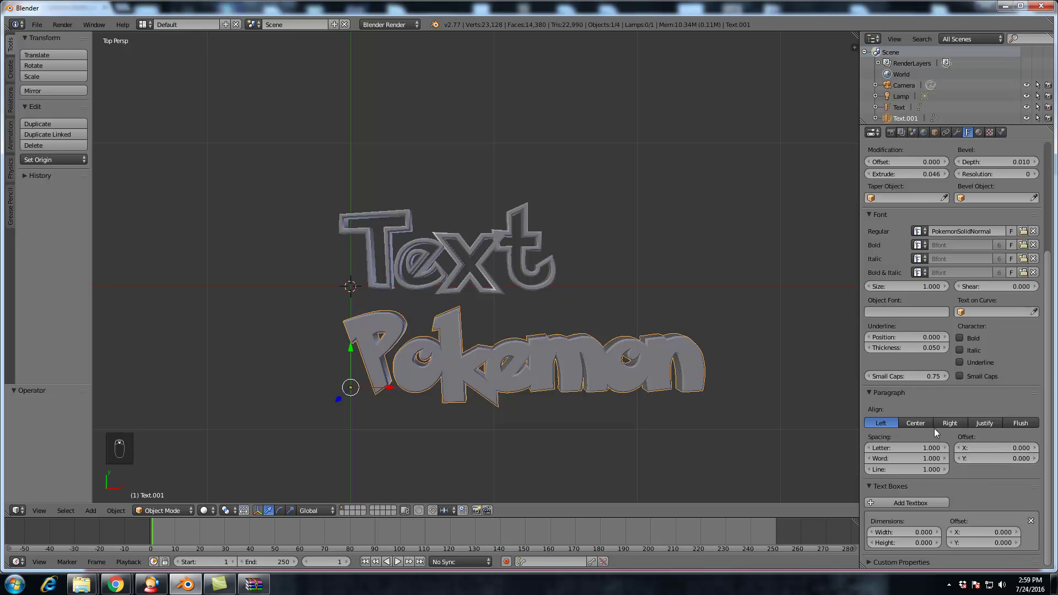
- Expand the Texture Space panel in the Pokemon text's object data properties
scroll(961, 356, up, 7)
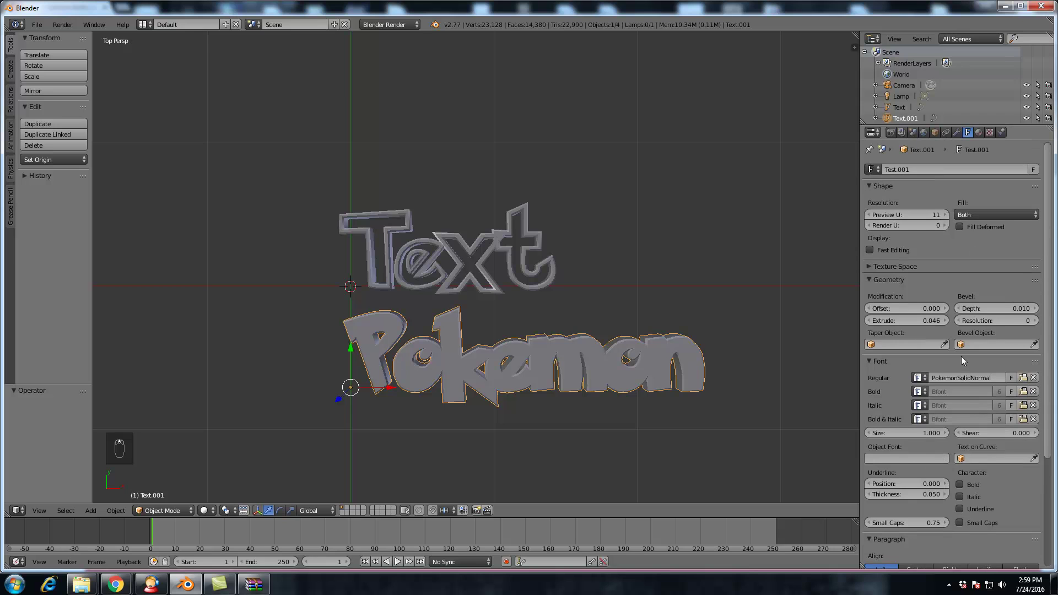
click(871, 266)
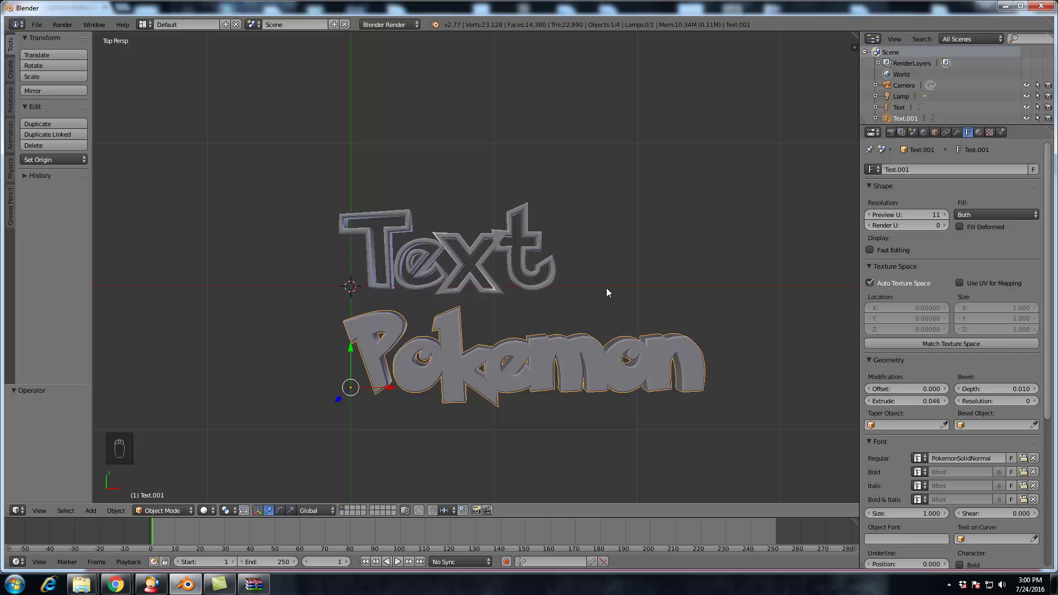
scroll(613, 378, up, 3)
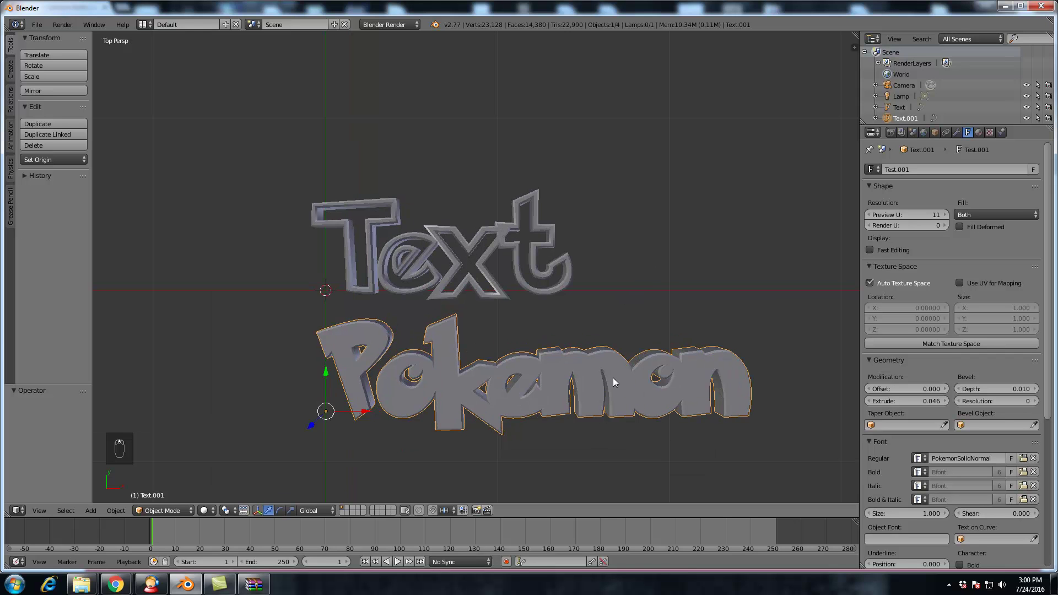
- Lower the Pokemon text's Shape Preview U resolution from 11 to 6, checking it in wireframe
key(z)
middle_drag(634, 374, 598, 280)
scroll(624, 279, up, 3)
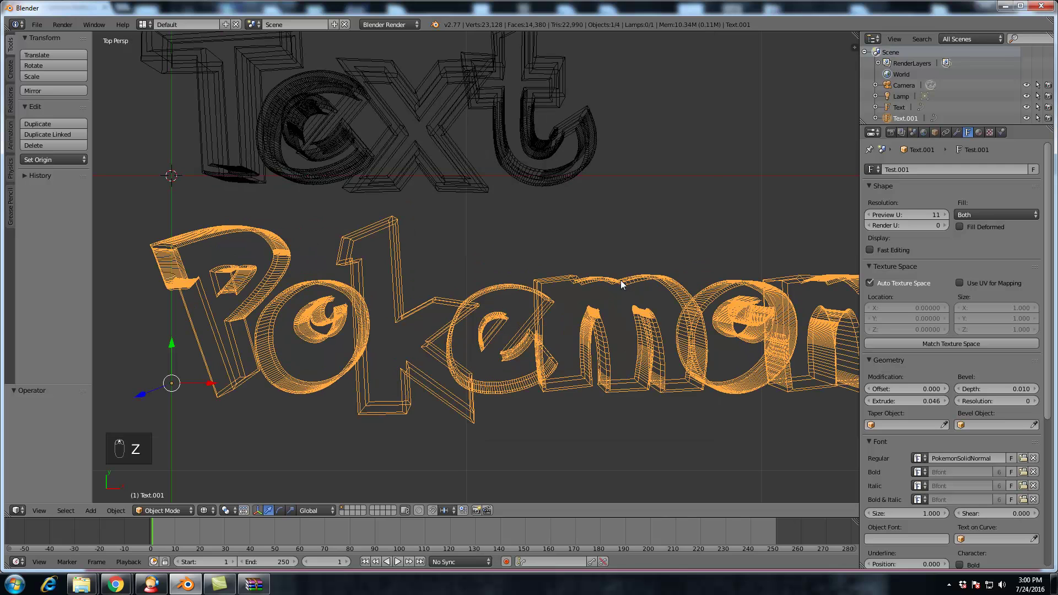
mouse_move(911, 213)
mouse_down()
mouse_move(882, 214)
mouse_move(952, 214)
mouse_move(882, 213)
mouse_move(911, 213)
mouse_up()
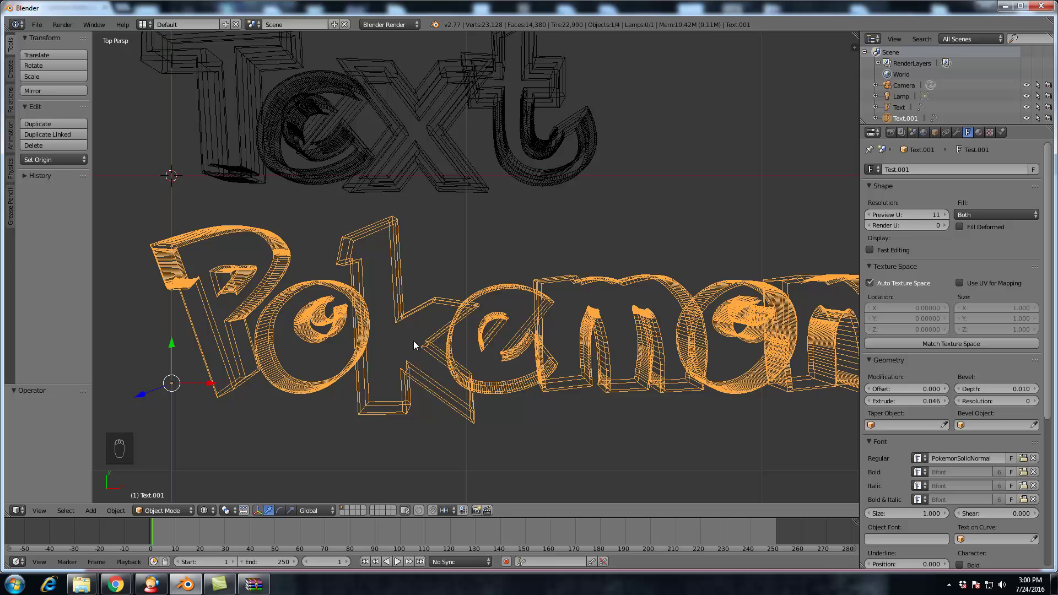
mouse_move(916, 212)
mouse_down()
mouse_move(929, 213)
mouse_move(902, 213)
mouse_up()
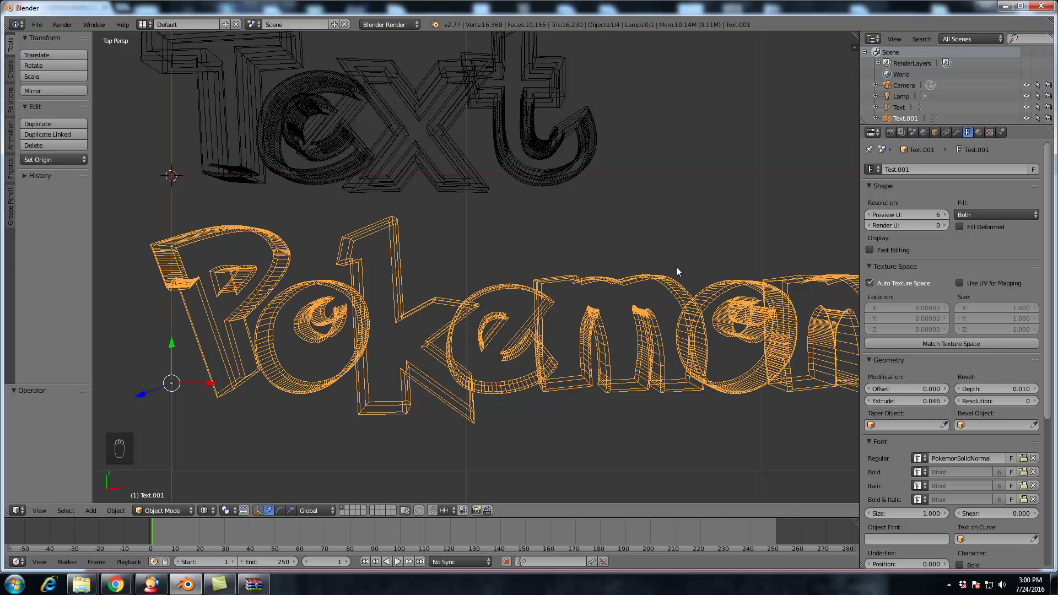
key(z)
scroll(644, 286, down, 3)
scroll(909, 380, down, 8)
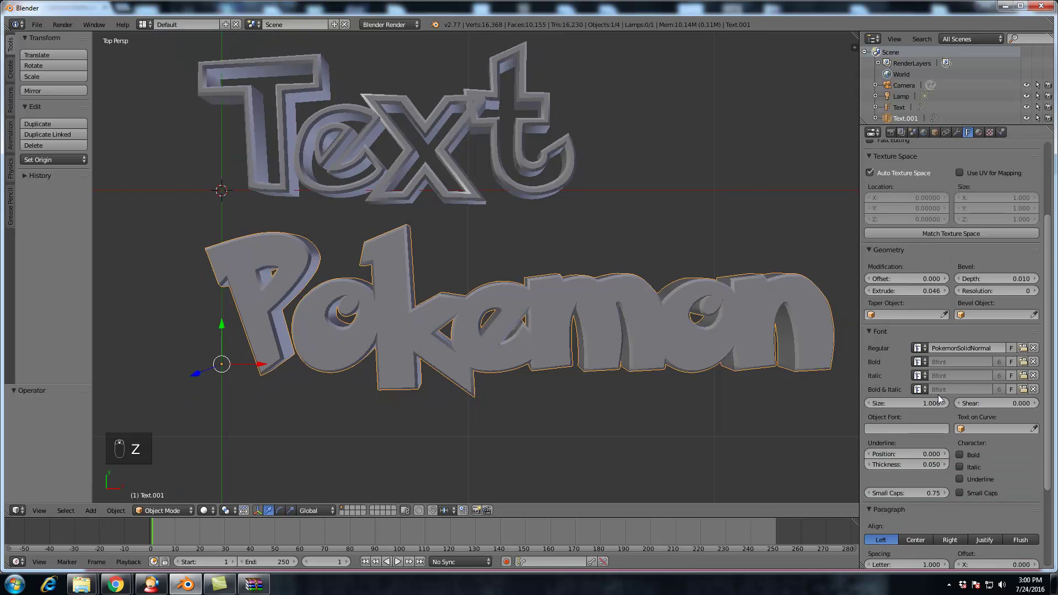
scroll(940, 396, down, 1)
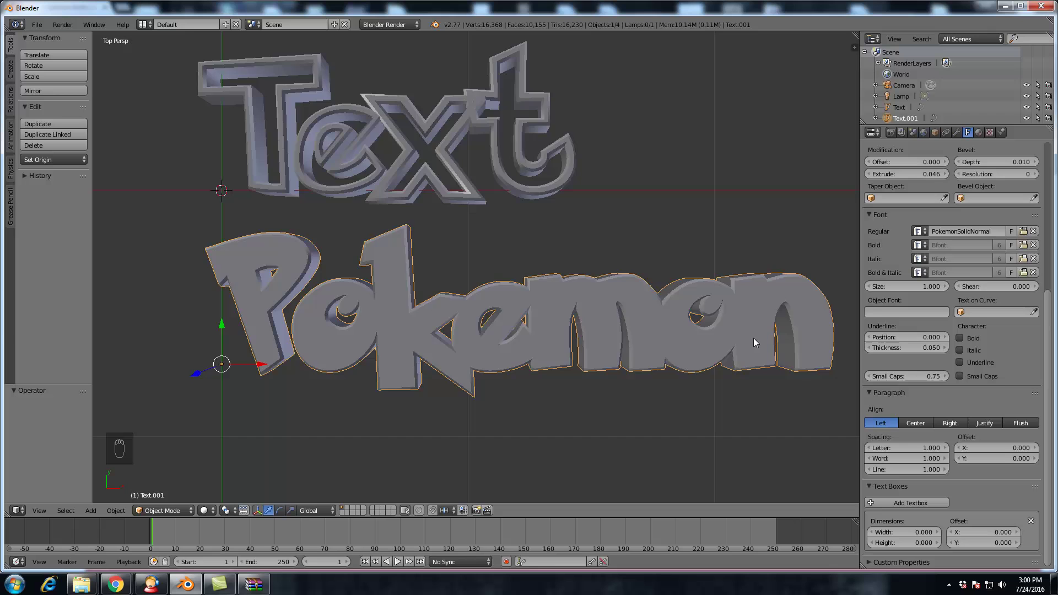
scroll(758, 330, down, 4)
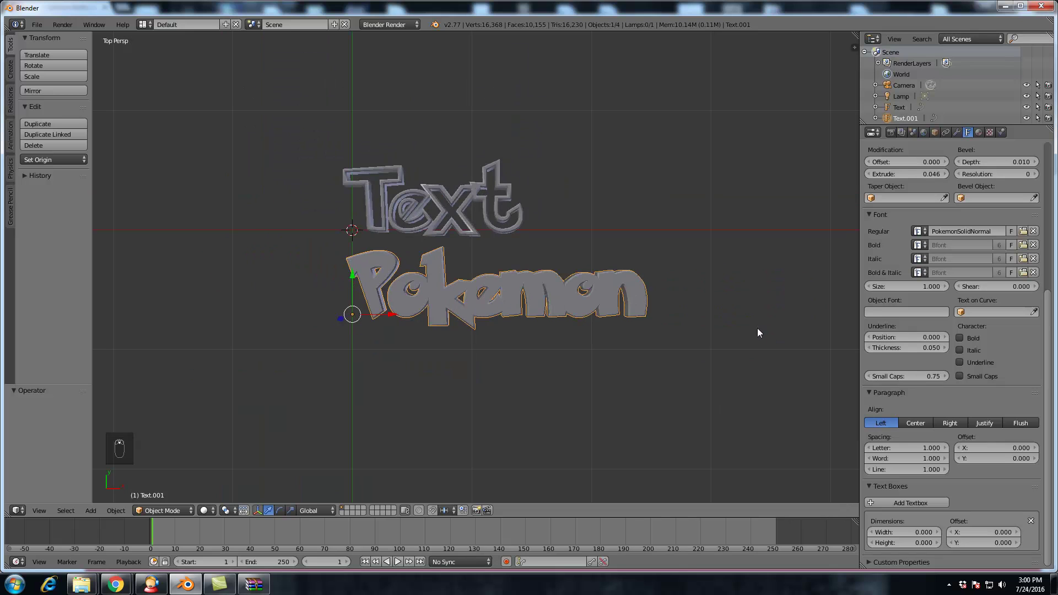
click(912, 424)
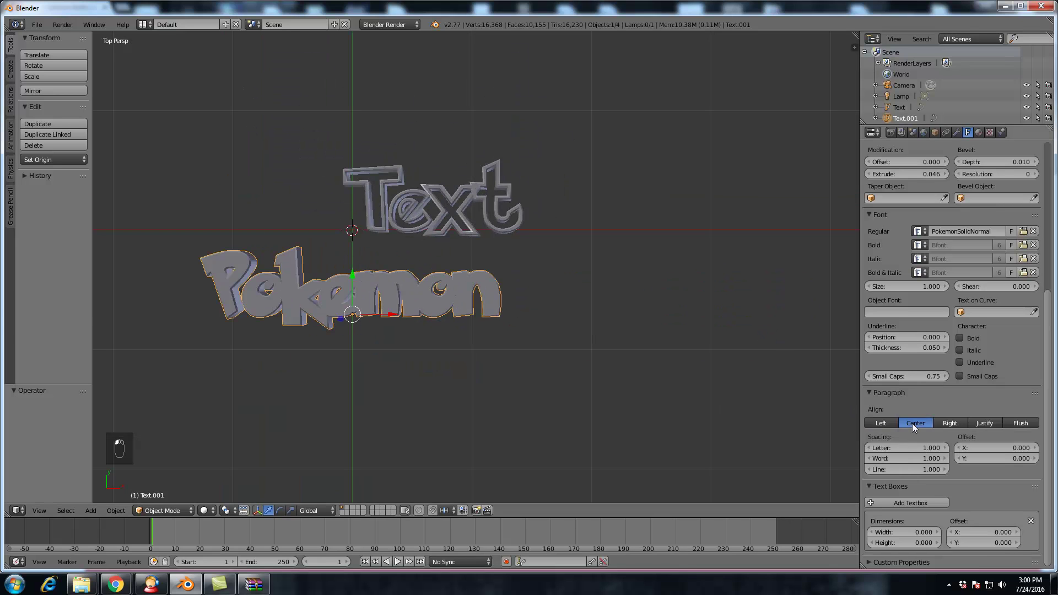
click(950, 422)
click(993, 423)
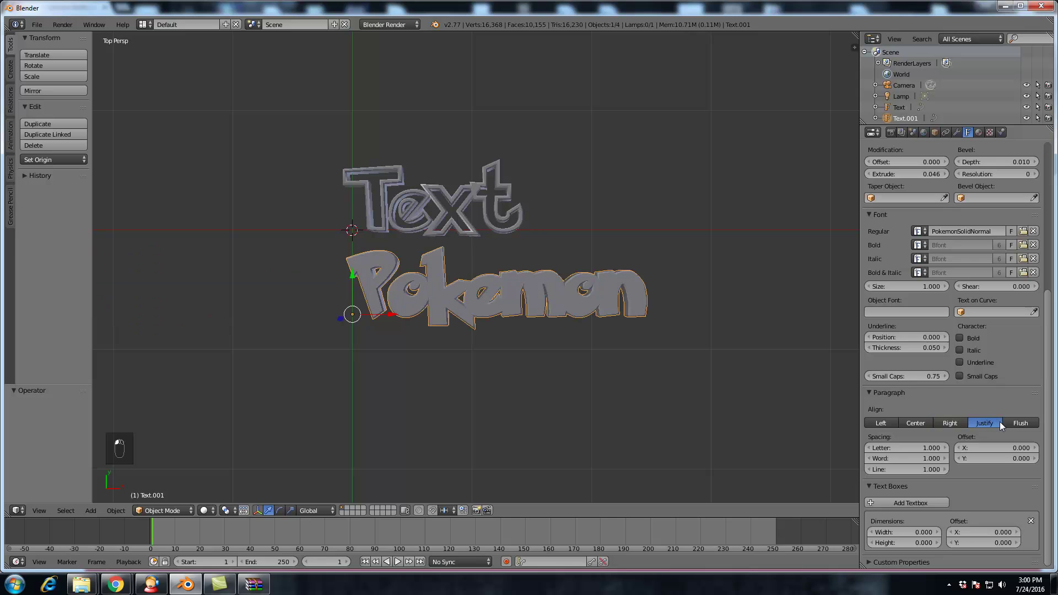
click(891, 422)
click(914, 424)
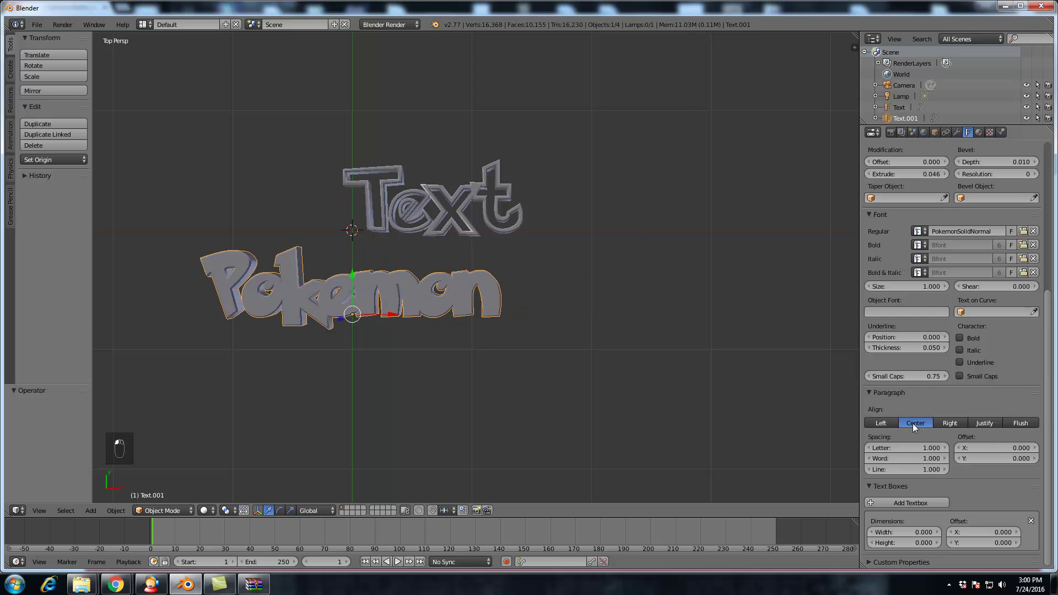
click(950, 424)
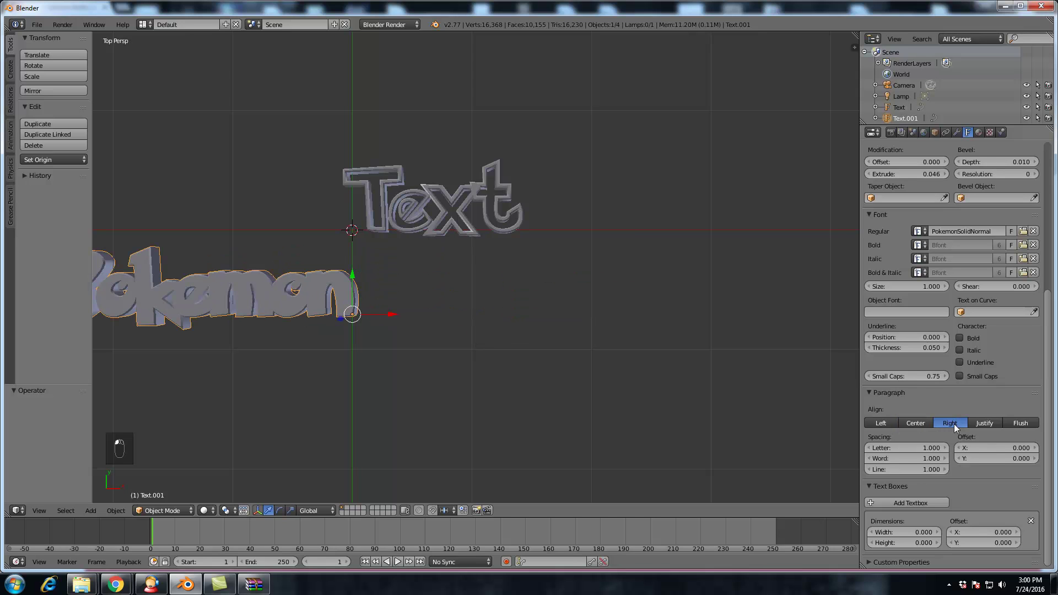
click(882, 423)
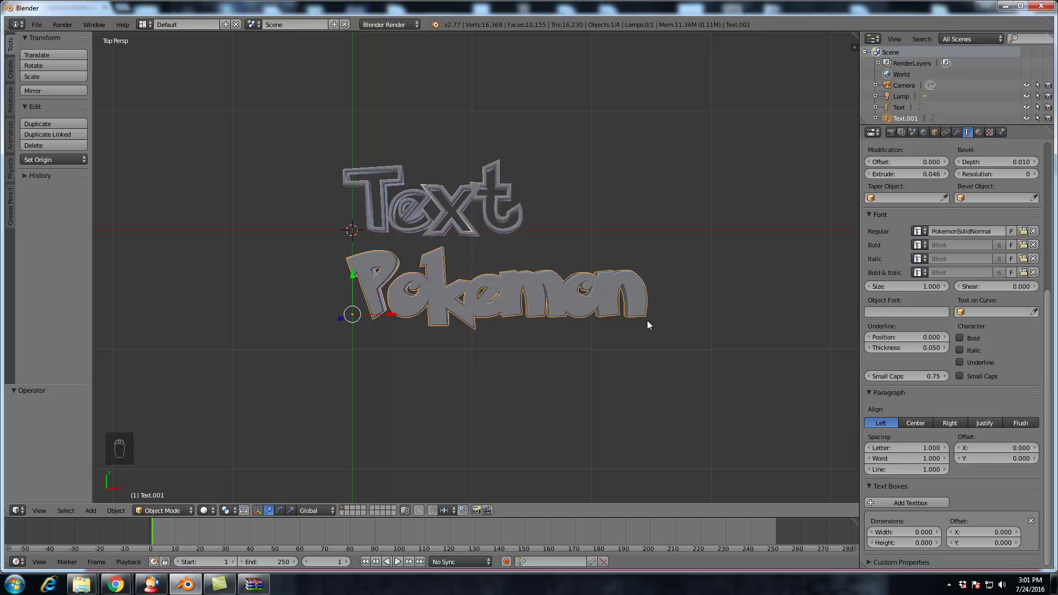
- Retype the final letters 'on' of Pokemon, then bring up the Alt+C Convert to menu
scroll(484, 265, up, 2)
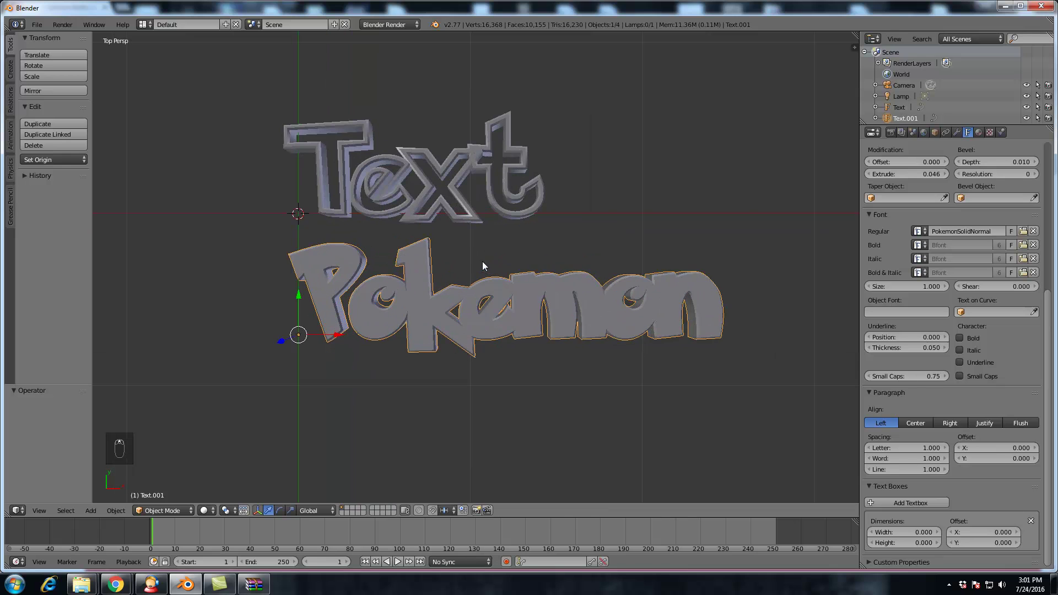
key(Tab)
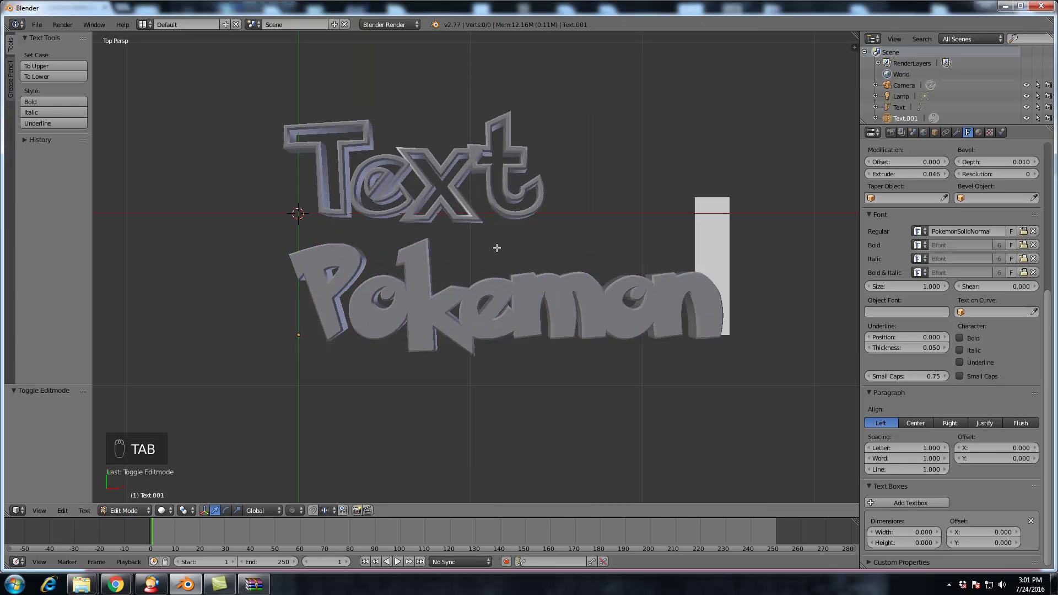
key(BackSpace)
key(BackSpace)
key(BackSpace)
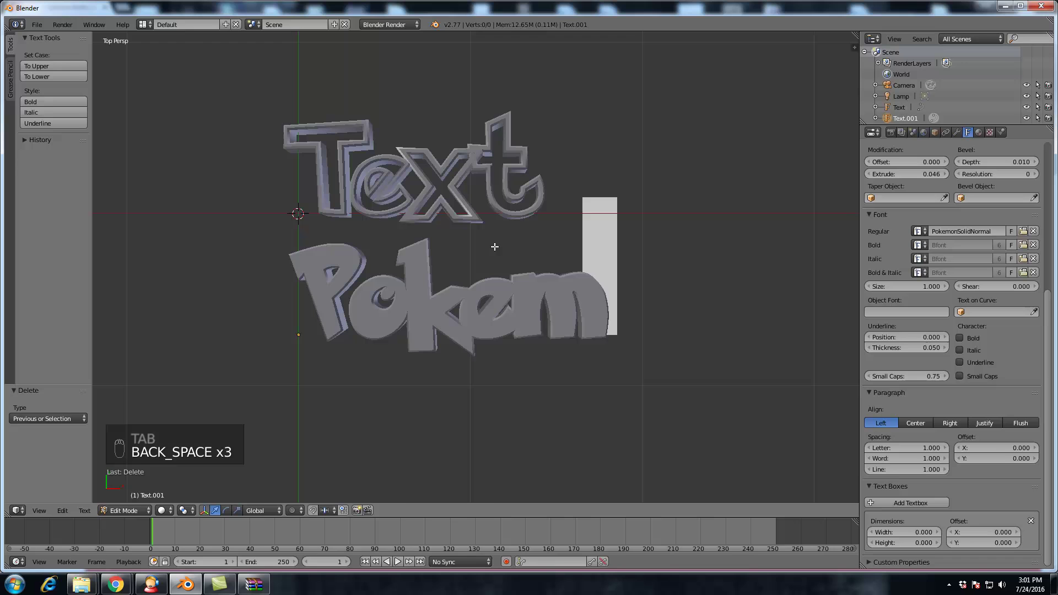
text(on)
key(Tab)
scroll(473, 167, down, 2)
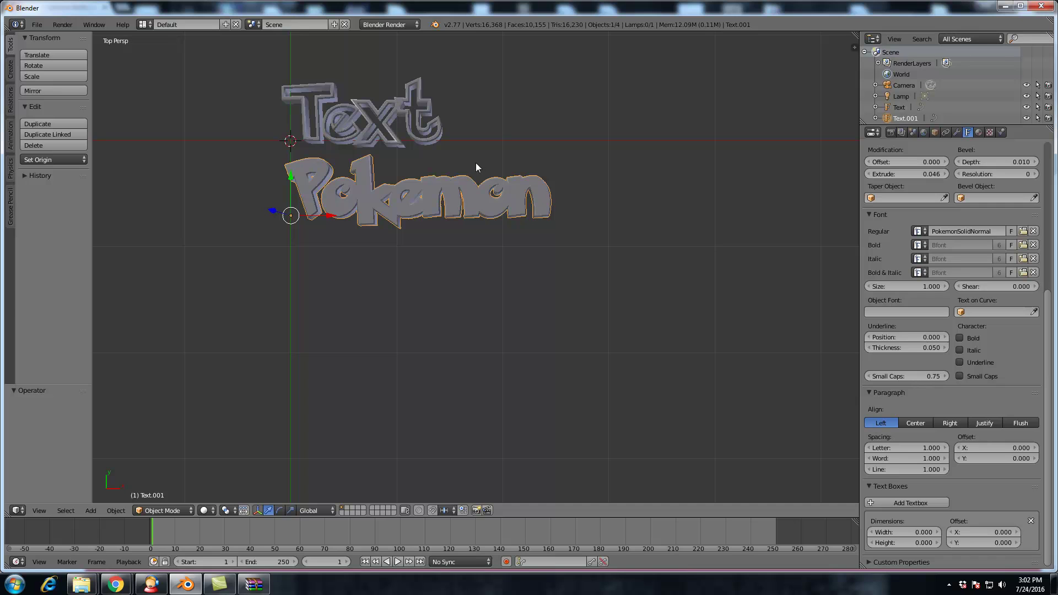
key(alt+c)
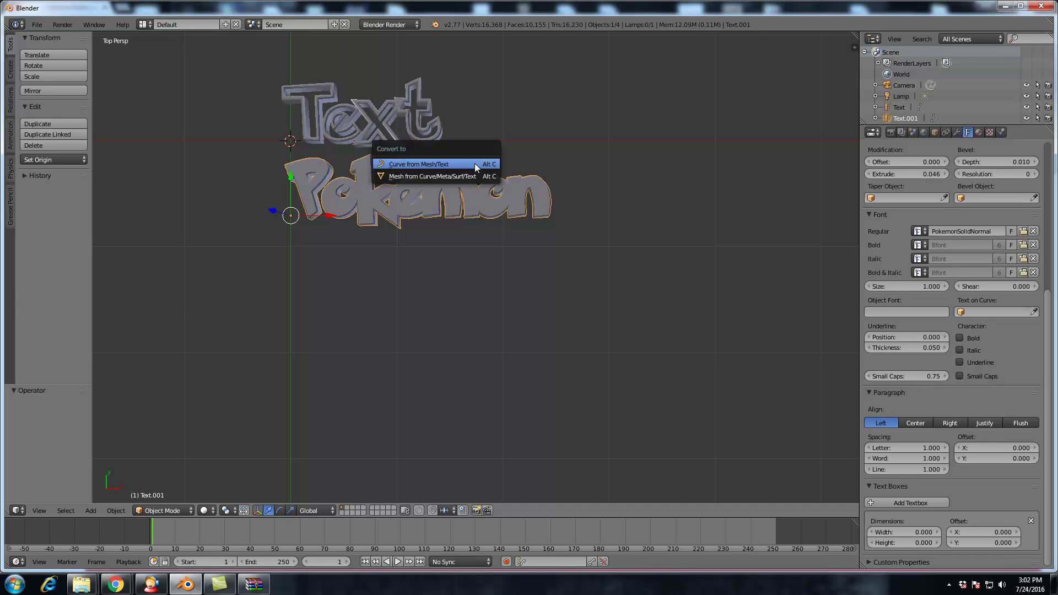
- Convert the Pokemon text to a mesh and frame one of its vertices in Edit Mode
click(441, 176)
scroll(441, 176, up, 1)
scroll(442, 175, up, 2)
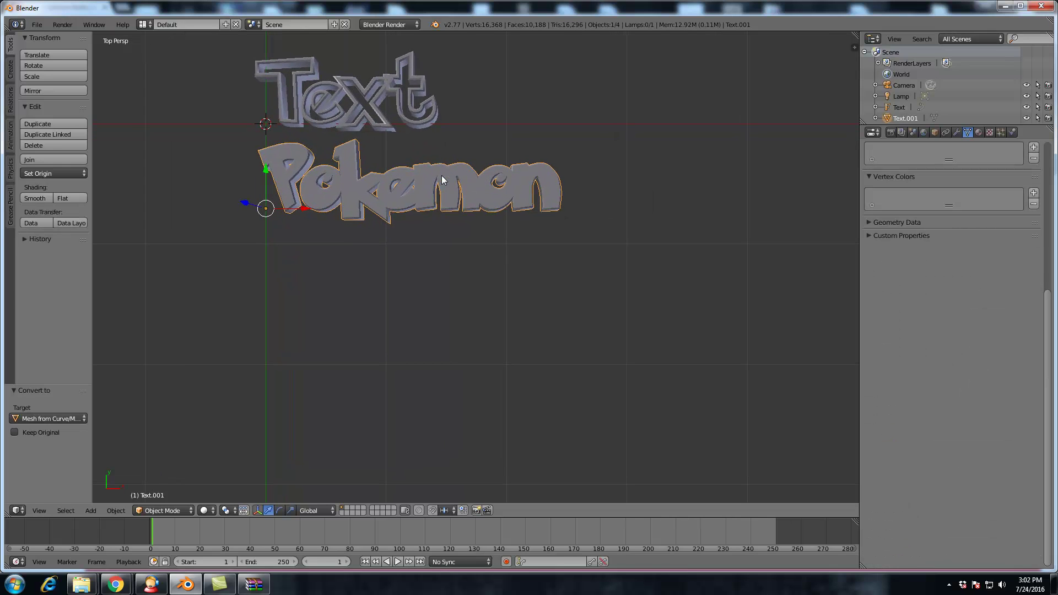
key(Tab)
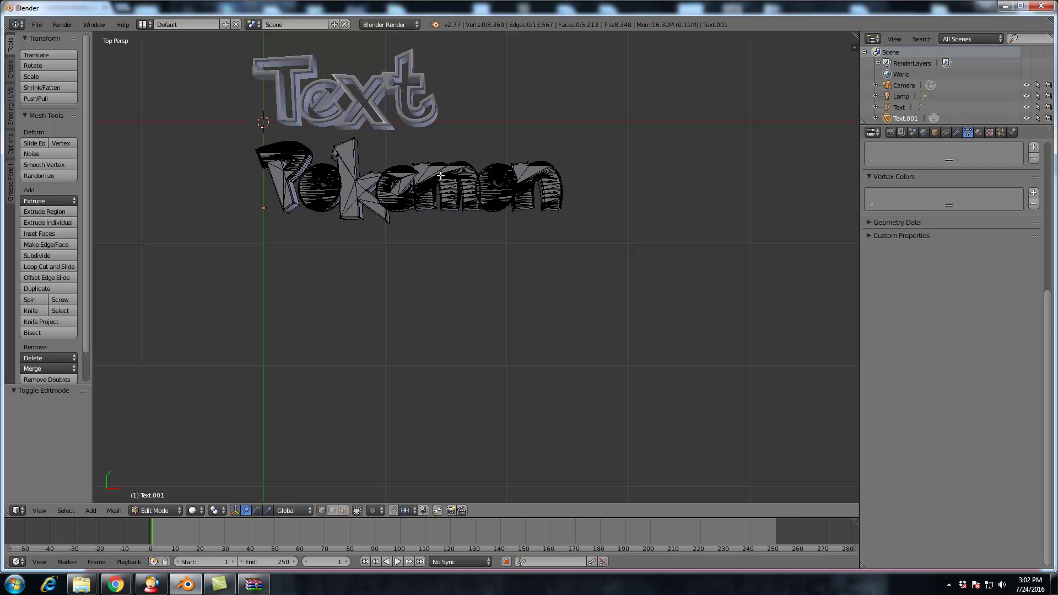
right_click(441, 176)
key(KP_Decimal)
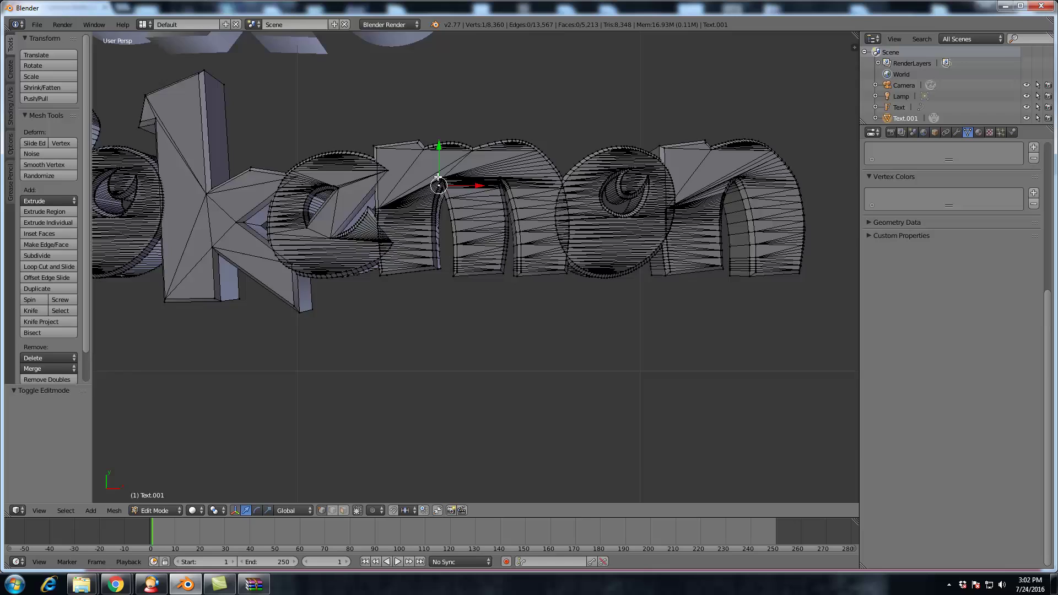
scroll(442, 177, down, 10)
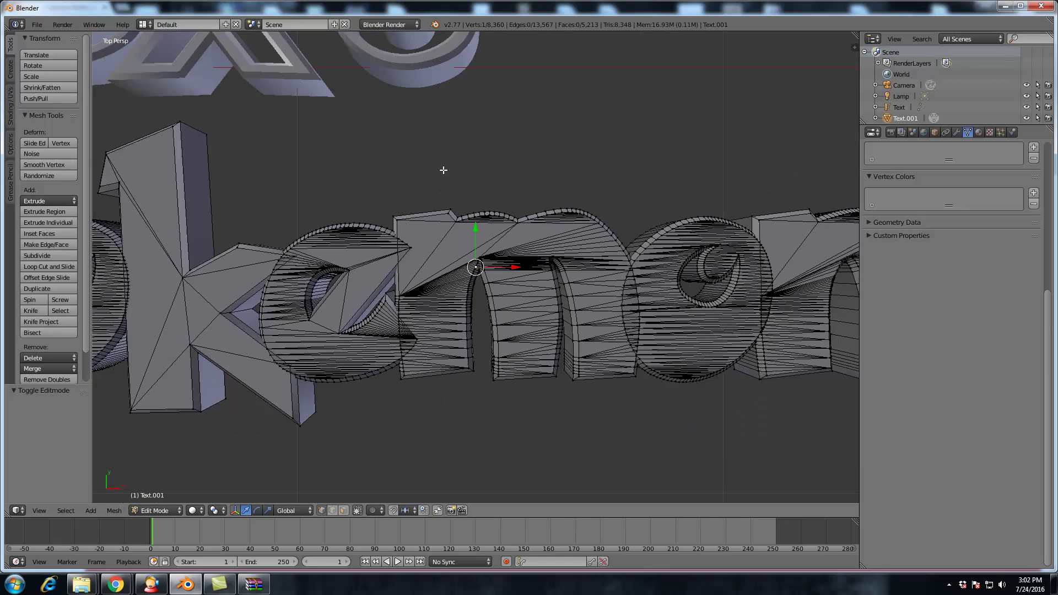
scroll(438, 186, up, 3)
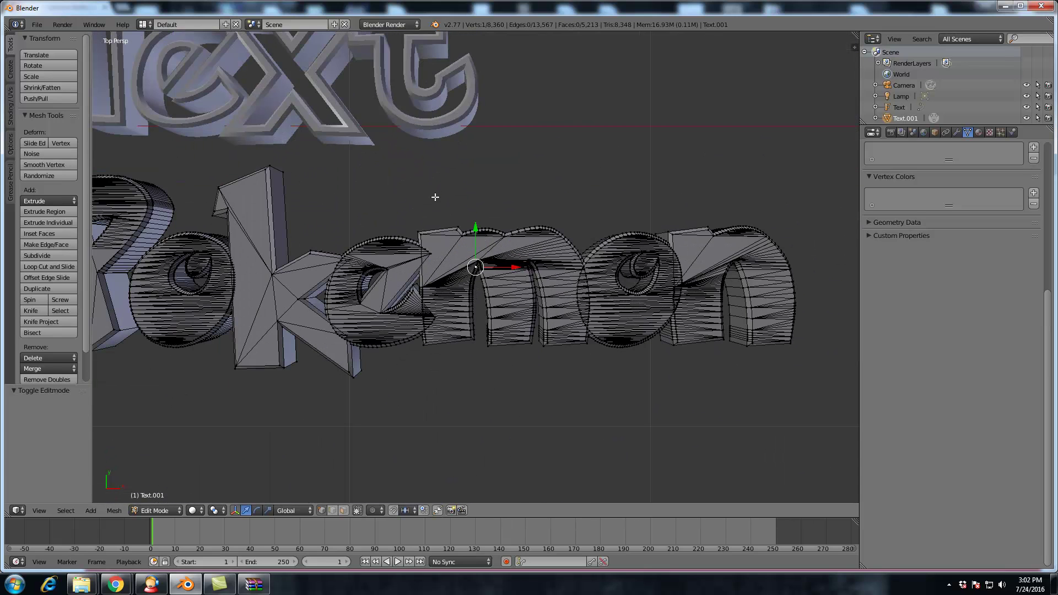
- Box-select all vertices of the letter m through the wireframe and move them upward
right_click(540, 236)
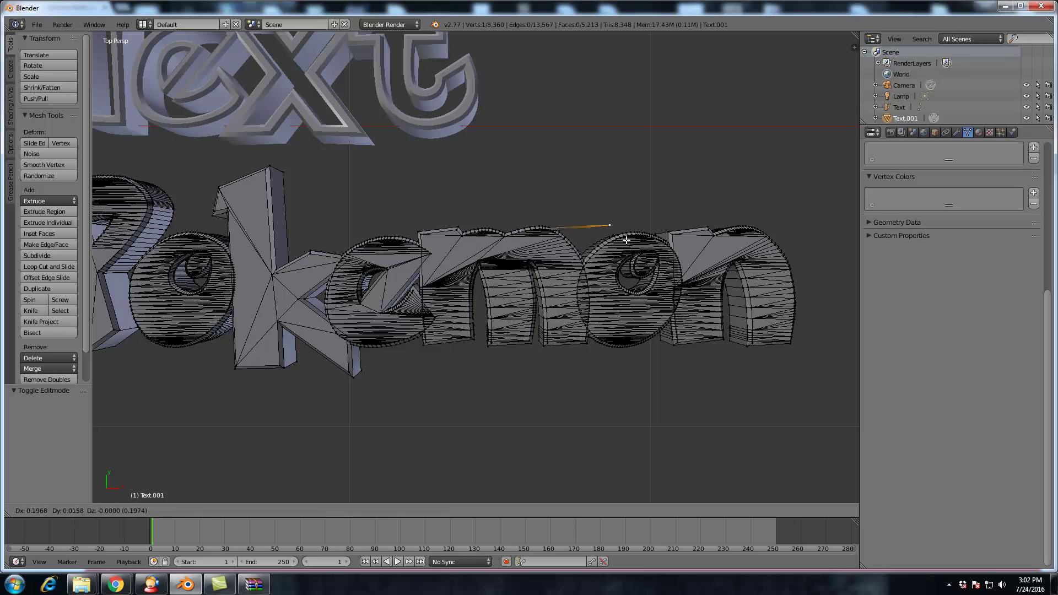
key(a)
key(b)
drag(580, 192, 495, 304)
key(g)
right_click(548, 234)
key(z)
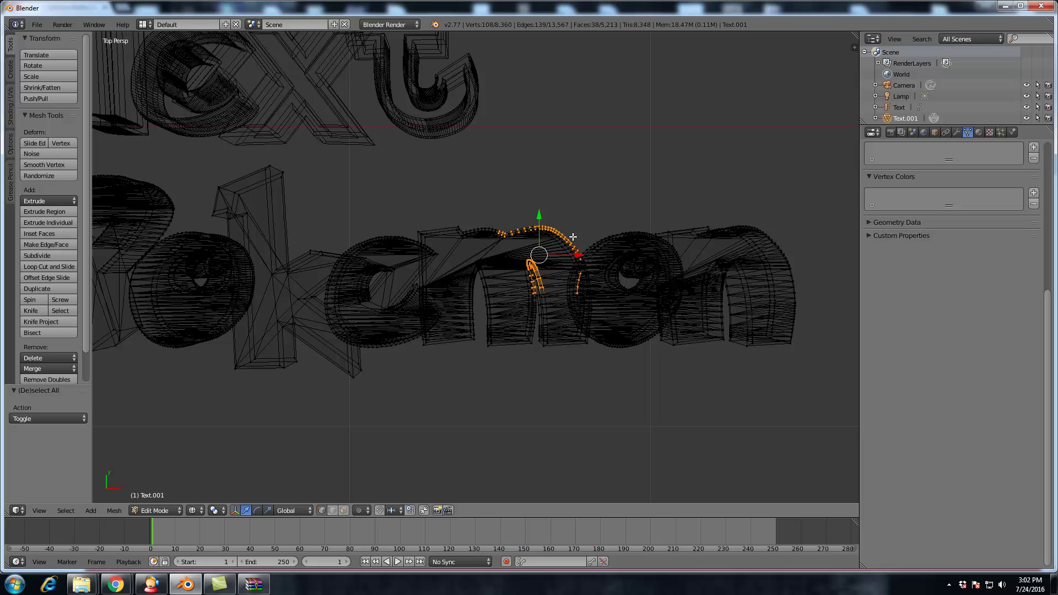
key(b)
drag(590, 196, 483, 317)
key(z)
key(g)
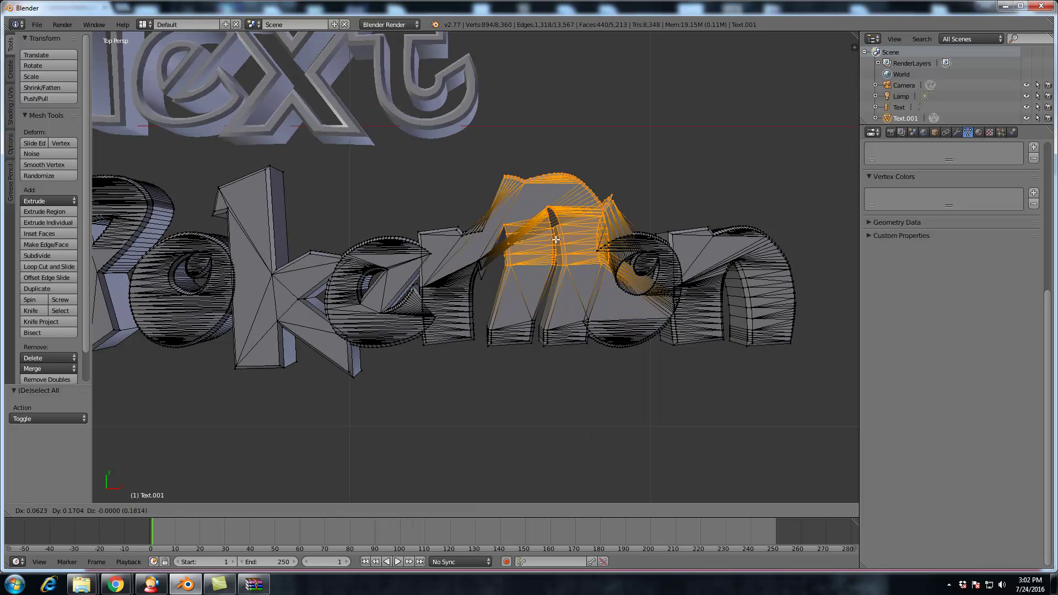
click(545, 260)
- Undo the raised m deformation on the Pokemon mesh and return to top view
key(Tab)
scroll(589, 227, down, 4)
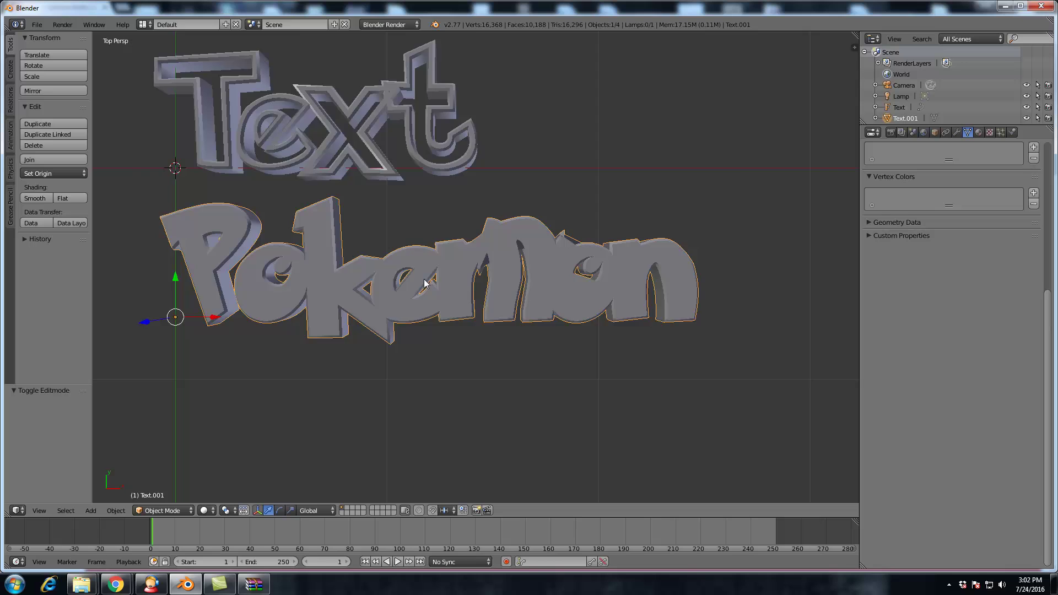
mouse_move(428, 283)
middle_down()
mouse_move(445, 178)
mouse_move(449, 278)
mouse_move(420, 294)
mouse_move(424, 283)
middle_up()
scroll(425, 282, up, 2)
key(Tab)
key(ctrl+z)
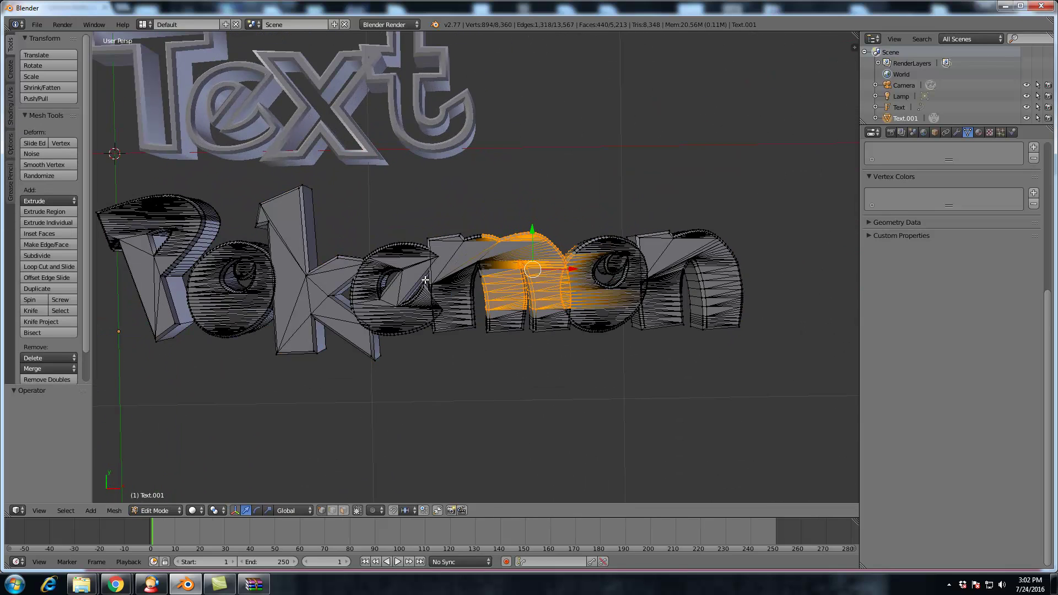
key(Tab)
middle_drag(425, 280, 434, 326)
key(KP_7)
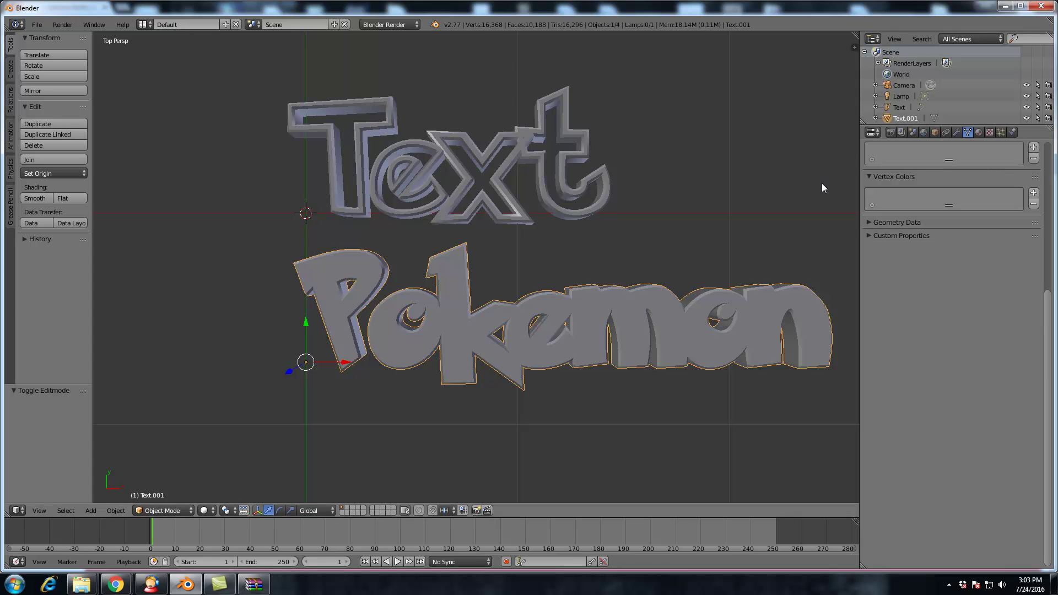
right_click(555, 176)
key(Tab)
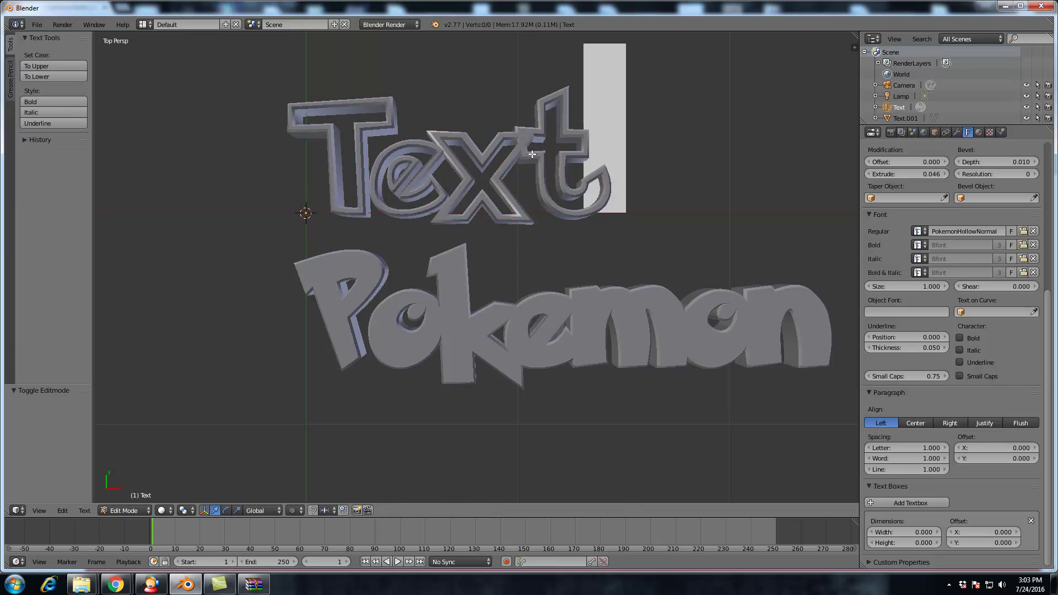
key(Tab)
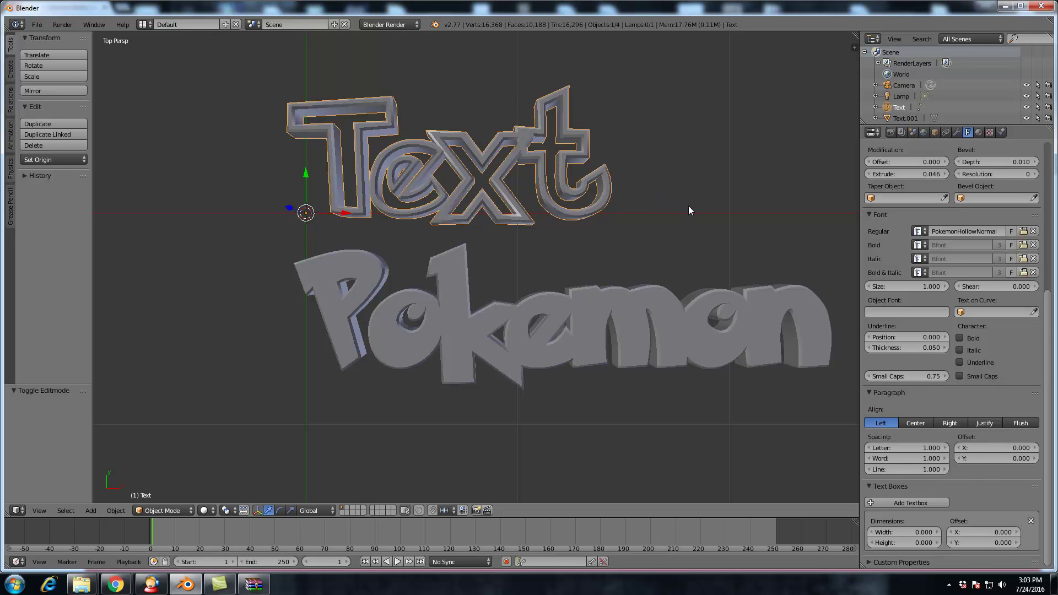
key(ctrl+z)
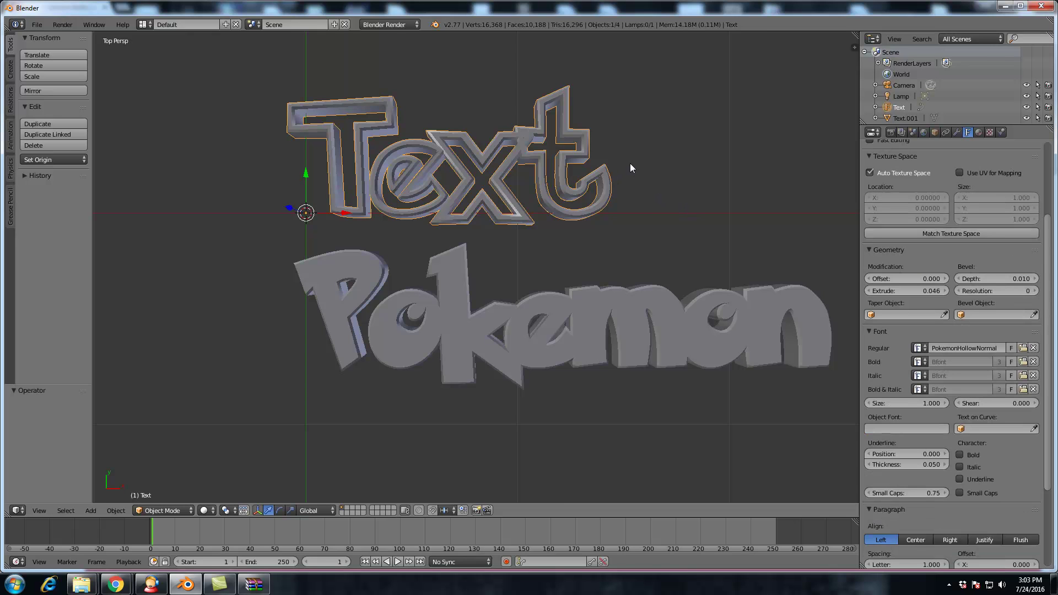